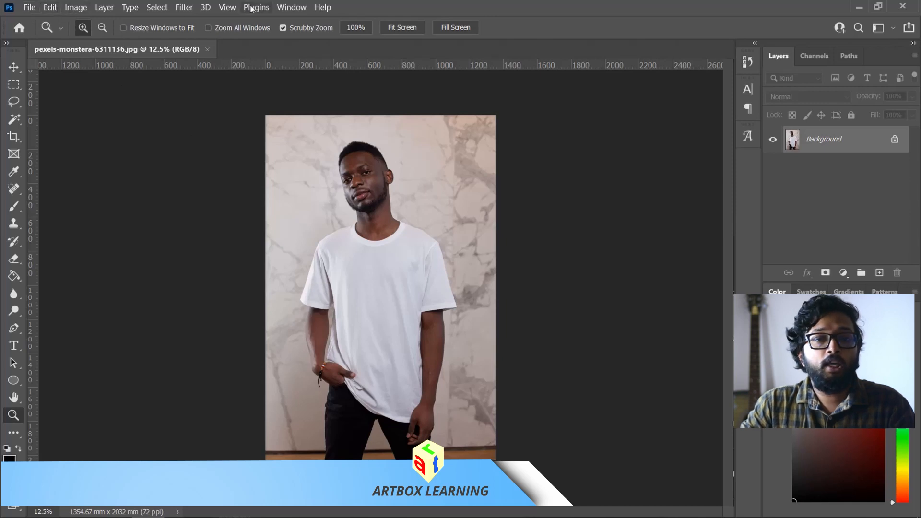
# - Convert the portrait photo to grayscale with a Black & White adjustment using the Default preset
pyautogui.click(80, 9)
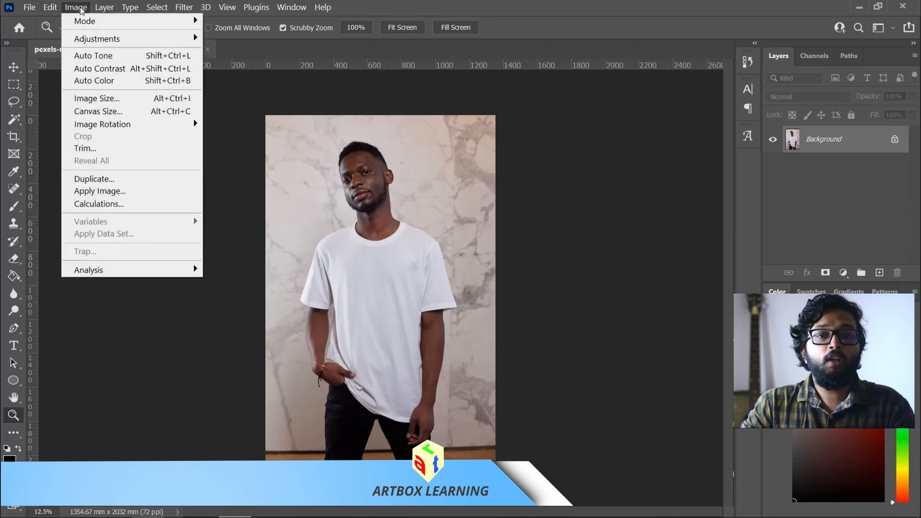
pyautogui.moveTo(96, 41)
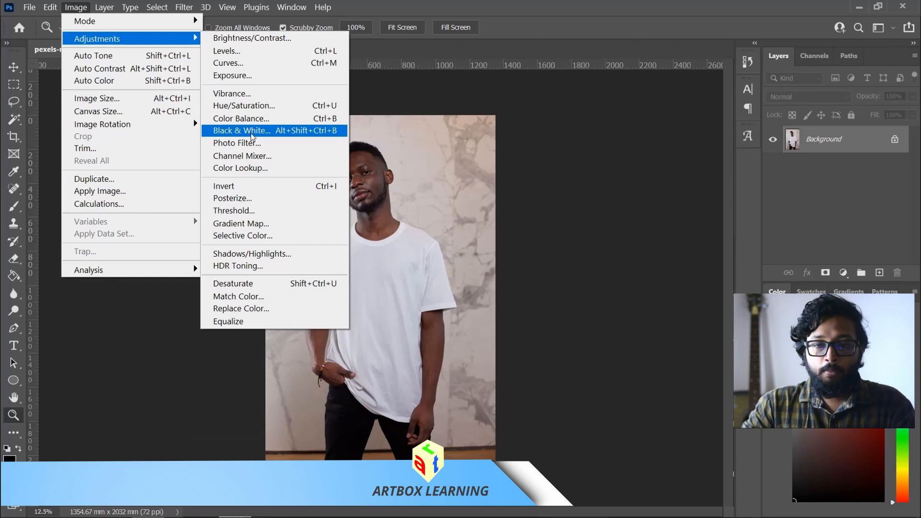
pyautogui.click(251, 131)
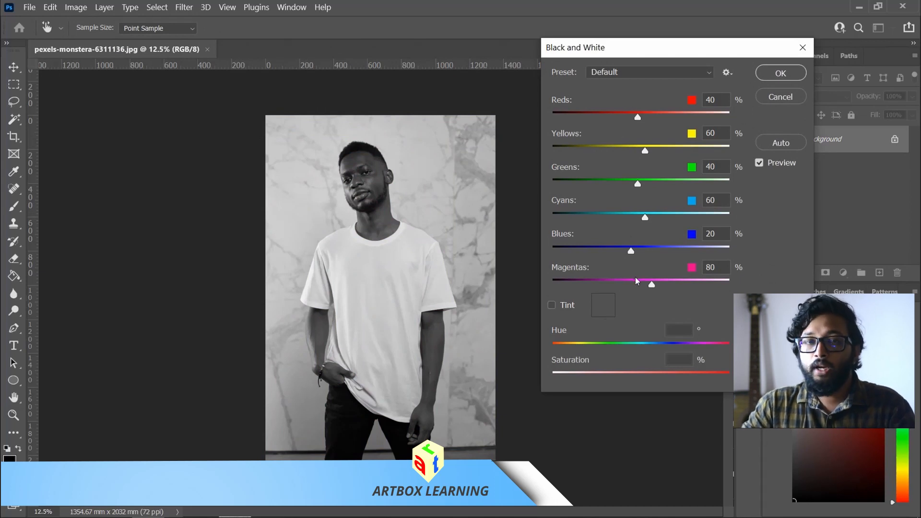
pyautogui.click(780, 73)
pyautogui.press('z')
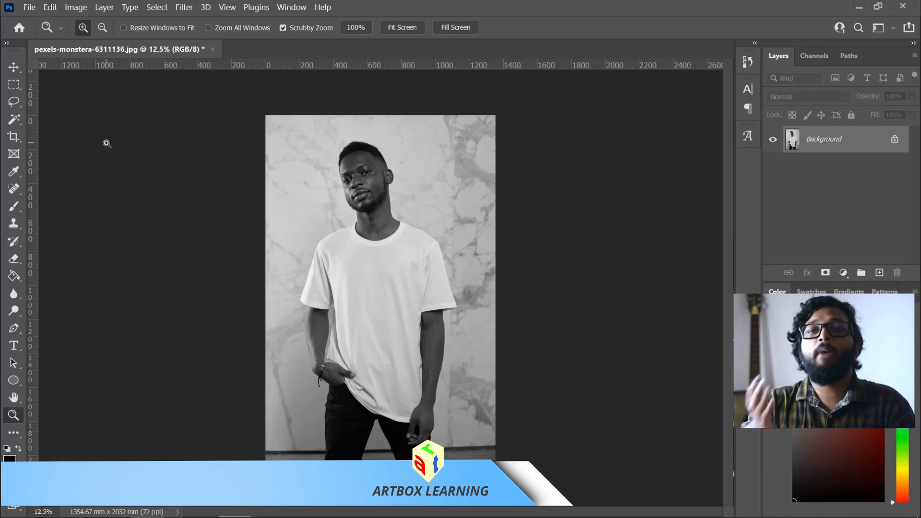
# - Save the grayscale image to the Desktop in Photoshop PSD format with the file name Displacement Map
pyautogui.click(29, 7)
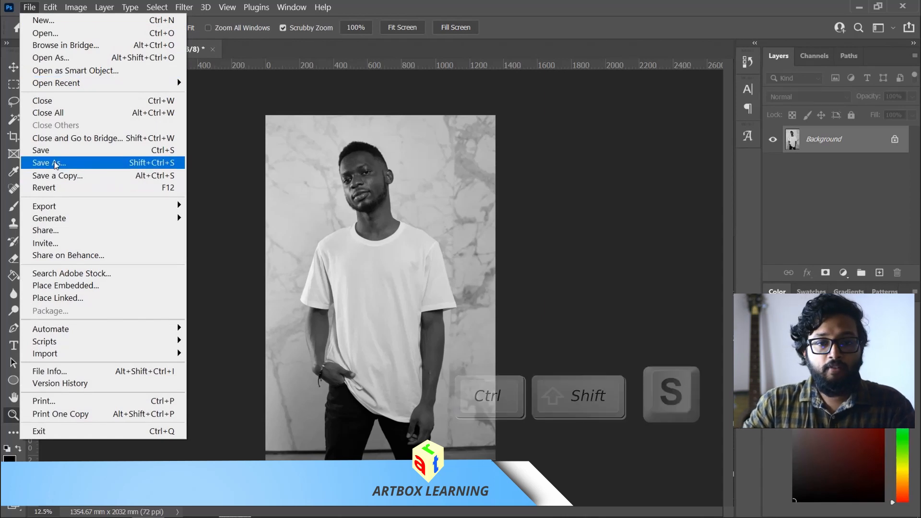
pyautogui.click(55, 163)
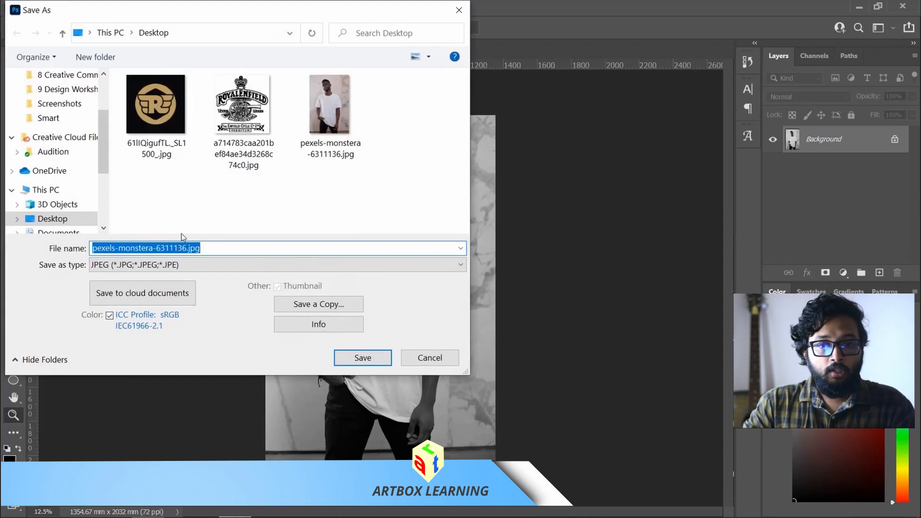
pyautogui.click(166, 266)
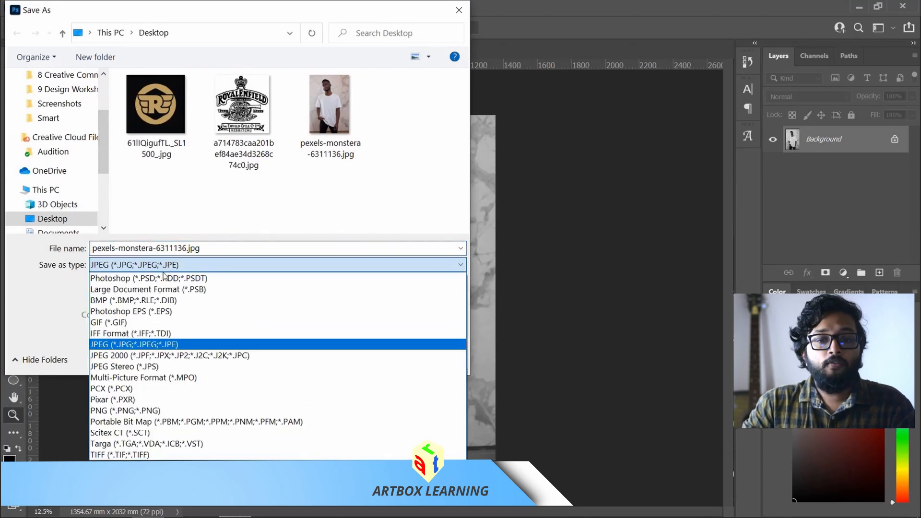
pyautogui.click(158, 279)
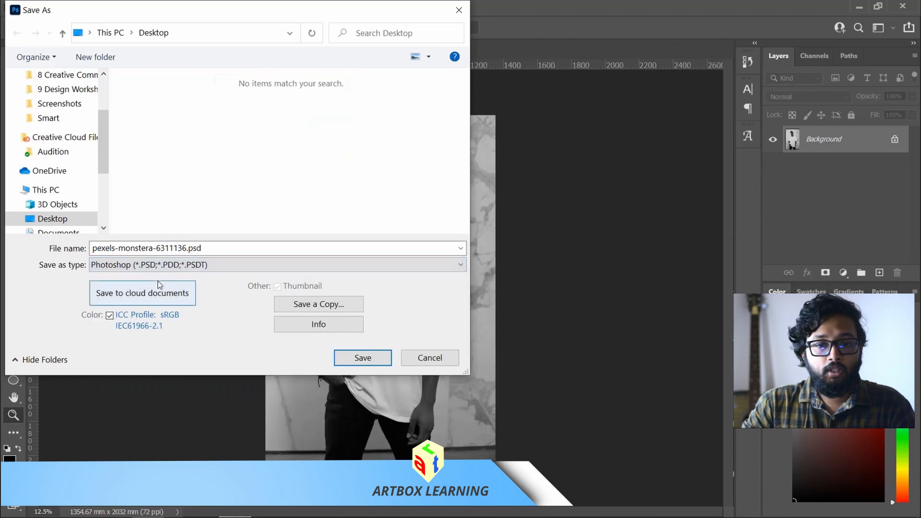
pyautogui.click(225, 248)
pyautogui.write('Displ')
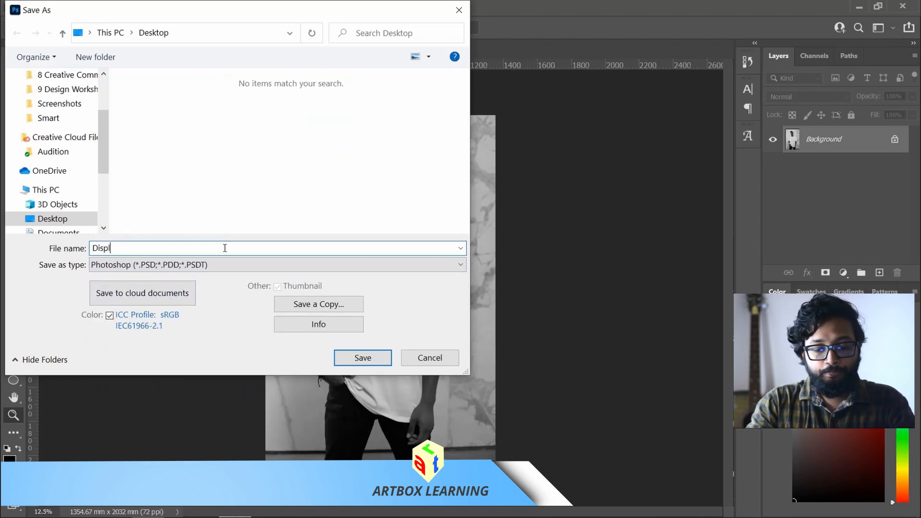
pyautogui.write('acemenr')
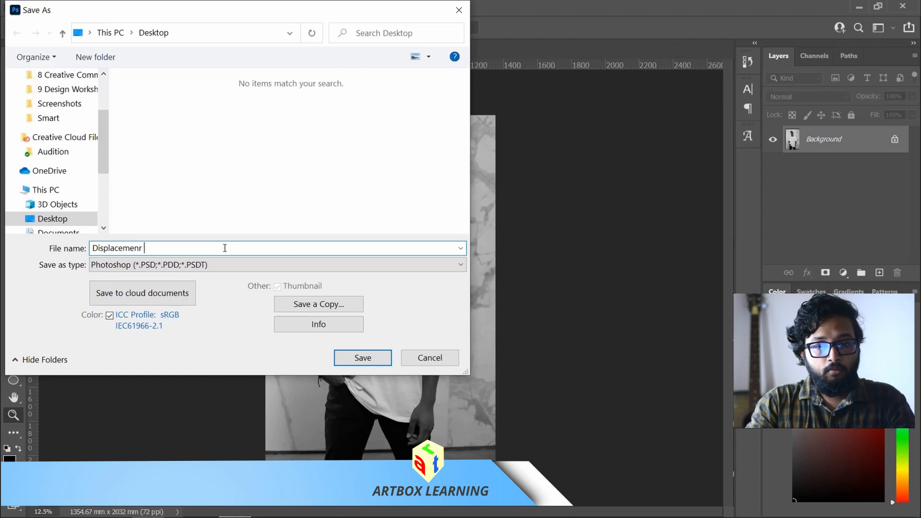
pyautogui.press('BackSpace')
pyautogui.press('BackSpace')
pyautogui.write('t Map')
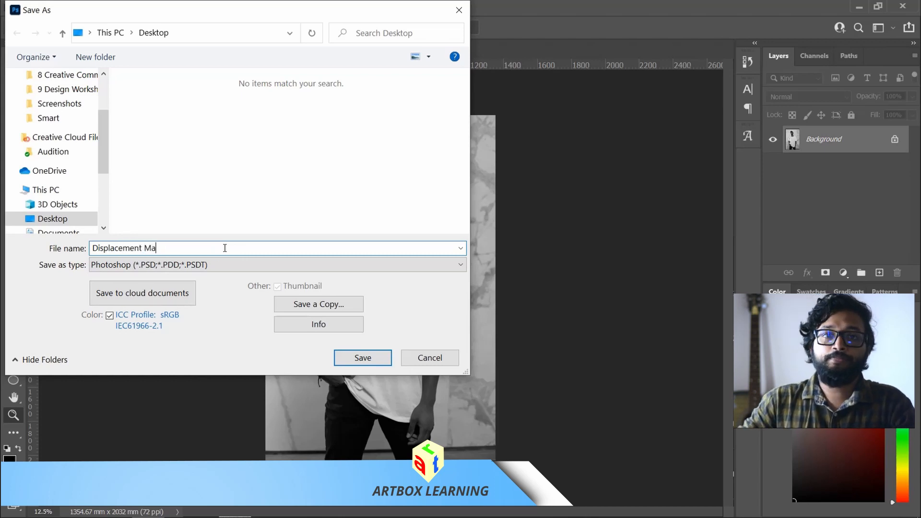
pyautogui.click(361, 357)
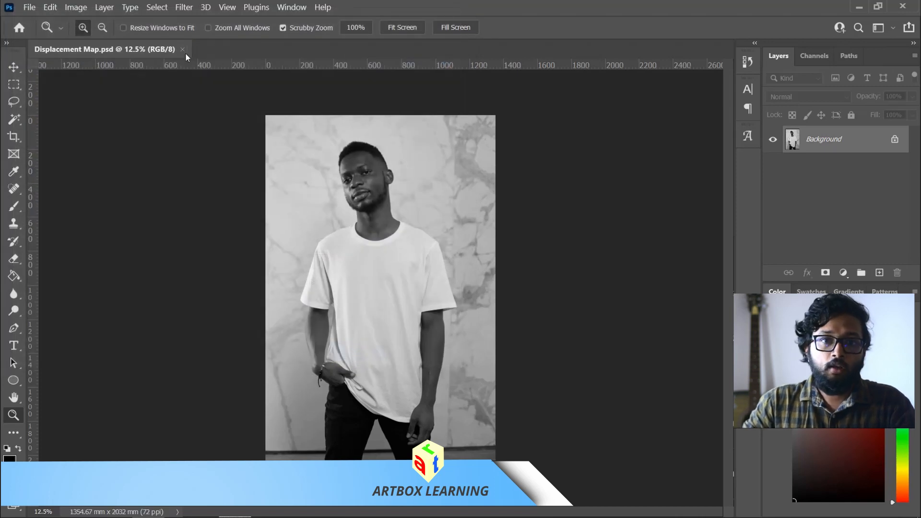
# - Close the Displacement Map document and reopen the original colour photo pexels-monstera-6311136.jpg from the file window
pyautogui.click(184, 49)
pyautogui.hotkey('alt', 'Tab')
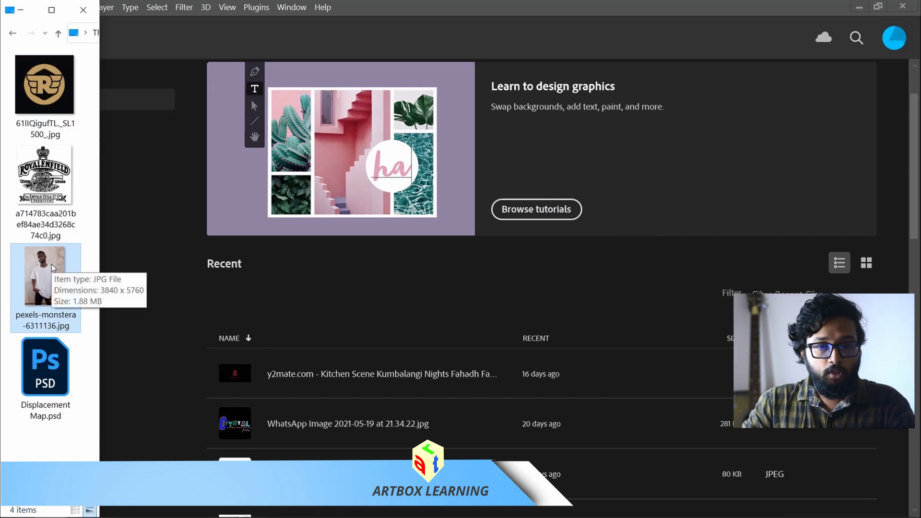
pyautogui.moveTo(51, 264); pyautogui.dragTo(306, 306)
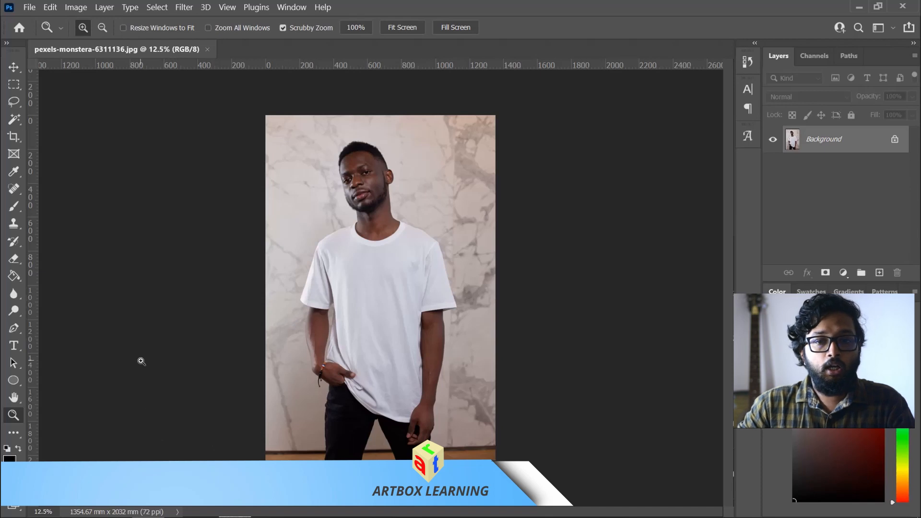
# - Place the Royal Enfield cannon logo and the gold R logo from the file window onto the photo as separate layers
pyautogui.hotkey('alt', 'Tab')
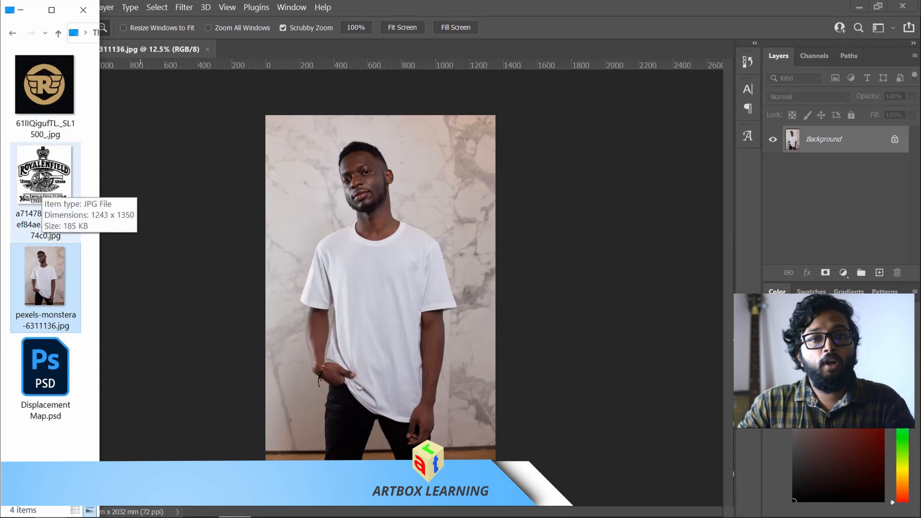
pyautogui.click(42, 177)
pyautogui.moveTo(45, 197); pyautogui.dragTo(376, 315)
pyautogui.press('Return')
pyautogui.press('Return')
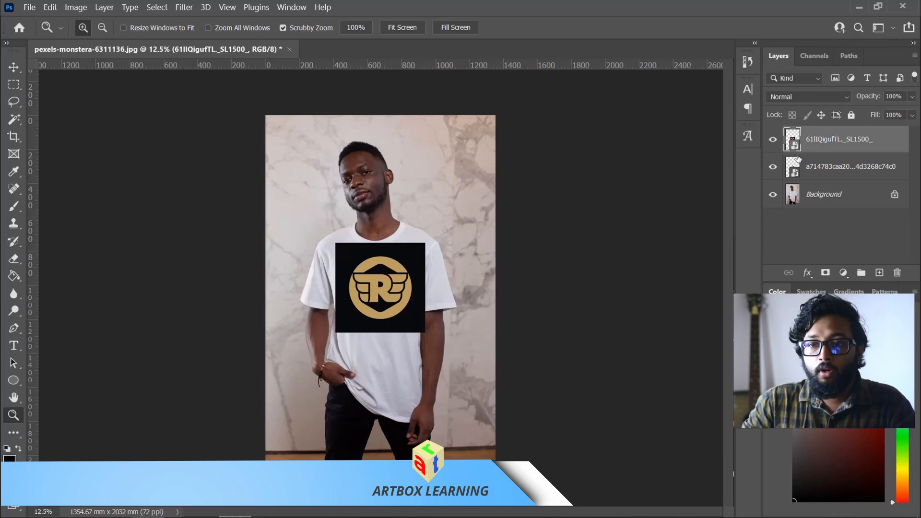
# - Hide the gold R logo layer and select the Royal Enfield cannon logo layer
pyautogui.click(773, 140)
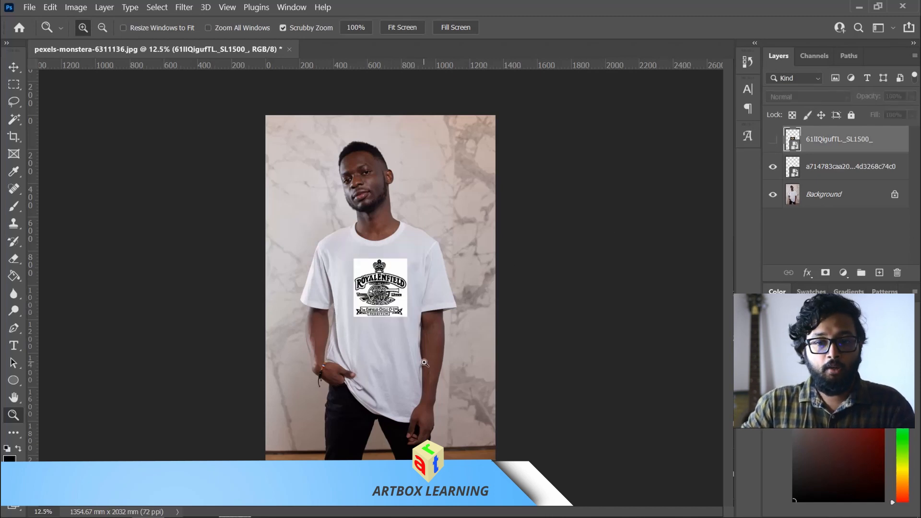
pyautogui.press('alt')
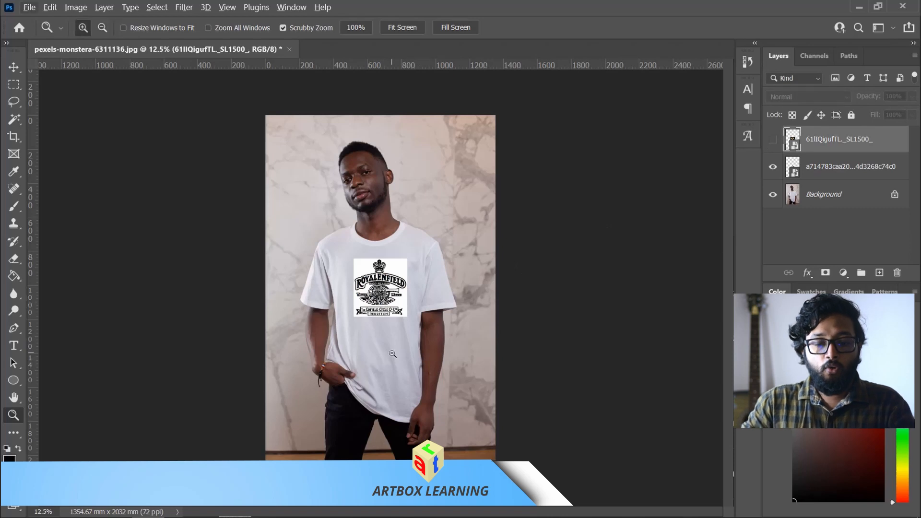
pyautogui.moveTo(379, 309); pyautogui.dragTo(376, 318)
pyautogui.scroll(-4, 376, 318)
pyautogui.scroll(3, 377, 327)
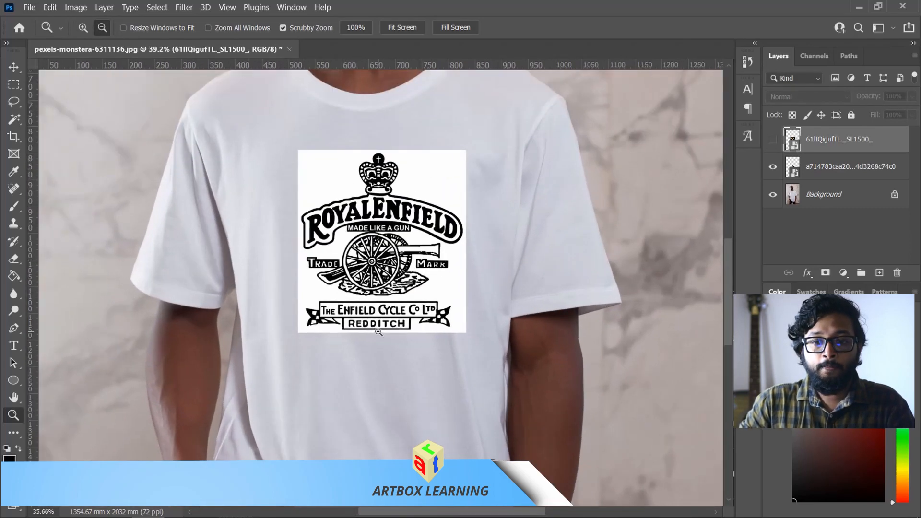
pyautogui.scroll(-1, 377, 327)
pyautogui.press('v')
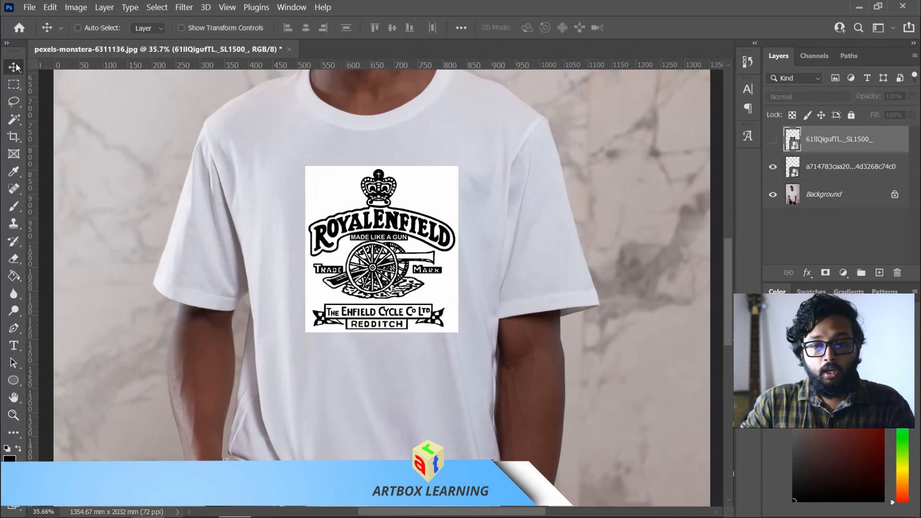
pyautogui.click(852, 168)
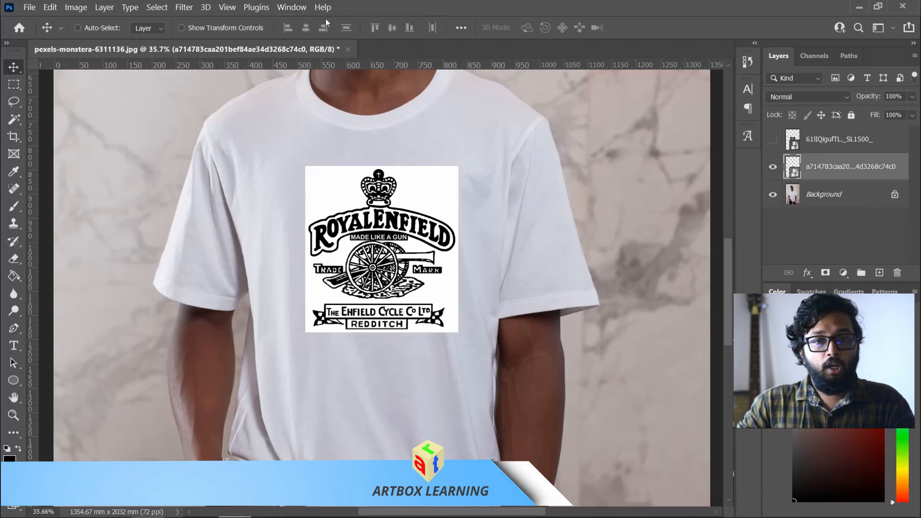
pyautogui.click(290, 9)
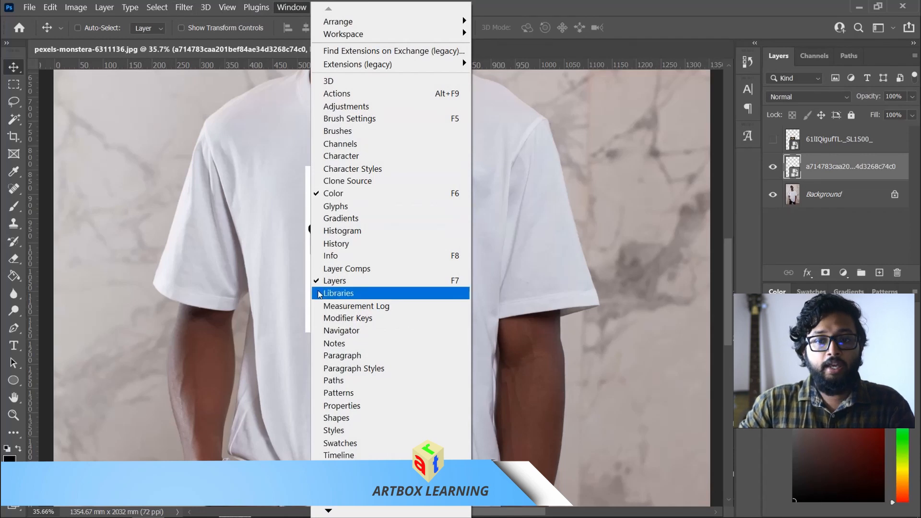
pyautogui.press('F7')
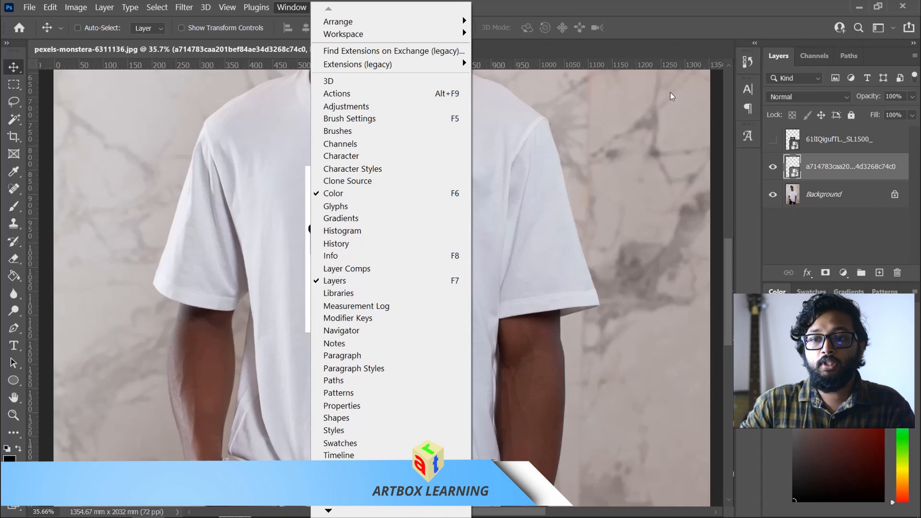
pyautogui.click(653, 156)
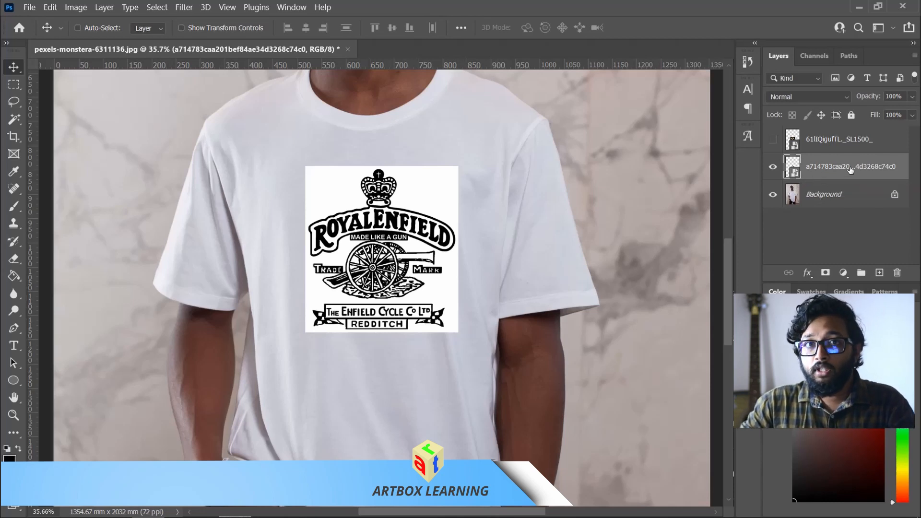
# - Rename the Royal Enfield cannon logo layer as "Black and white"
pyautogui.doubleClick(829, 168)
pyautogui.write('Black and')
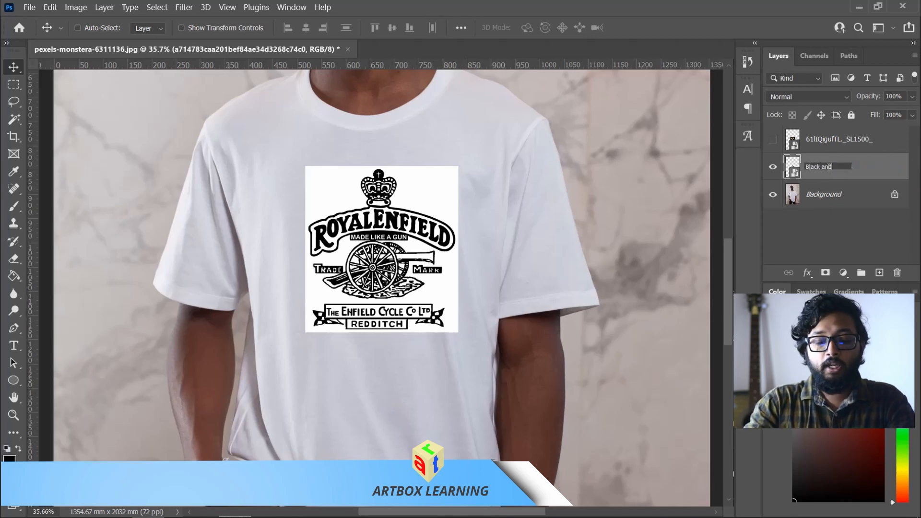
pyautogui.write(' white')
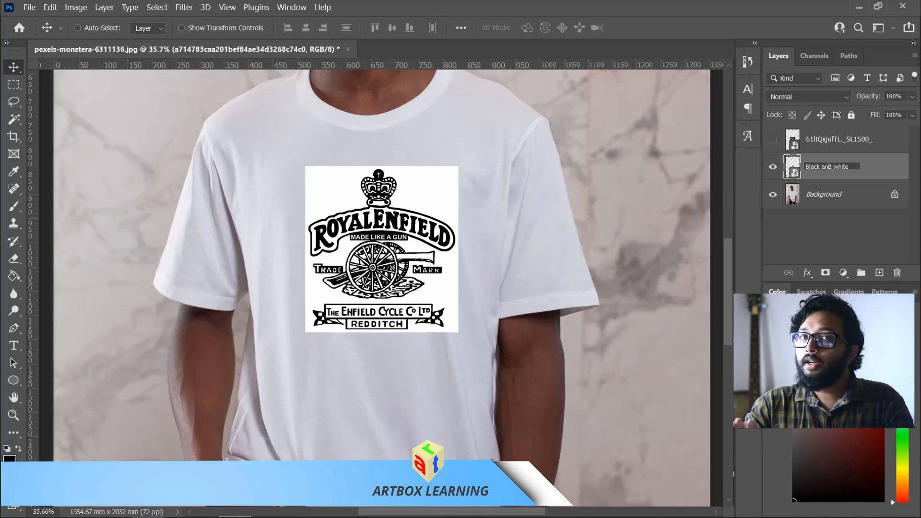
pyautogui.press('Return')
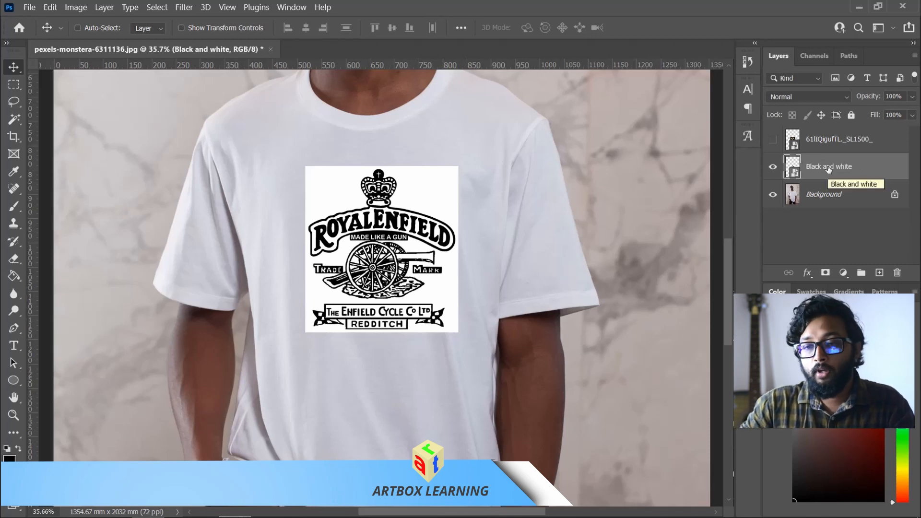
# - Rename the hidden gold R logo layer as "Colour" and deselect all layers
pyautogui.doubleClick(833, 140)
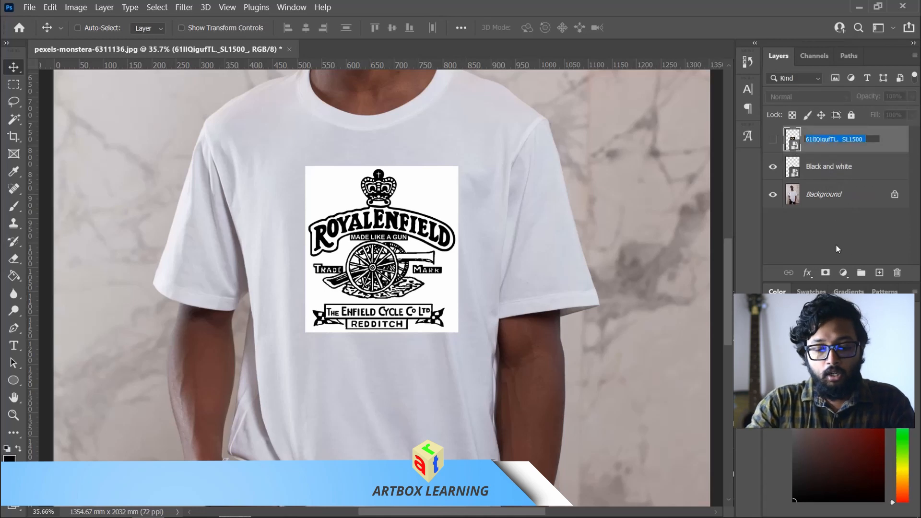
pyautogui.write('Colour')
pyautogui.press('Return')
pyautogui.click(835, 244)
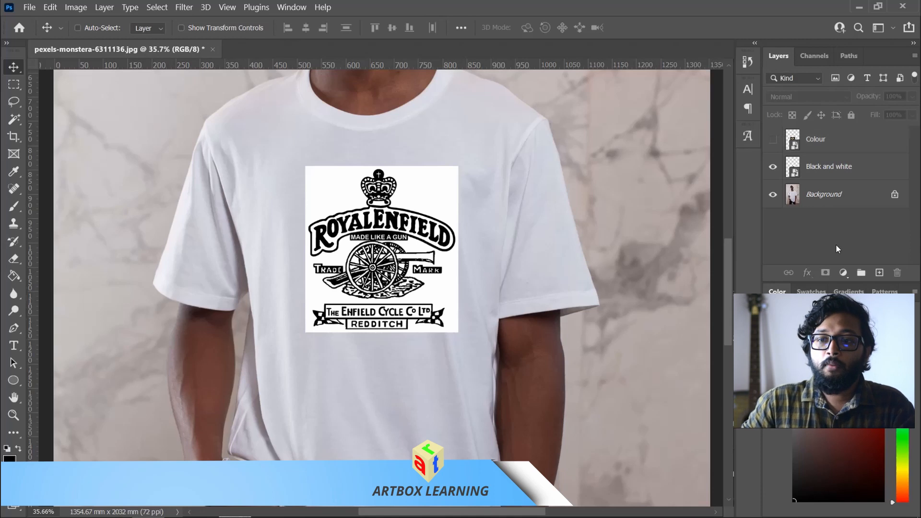
# - Move the Black and white logo layer down from the chest to the lower front of the T-shirt
pyautogui.click(825, 170)
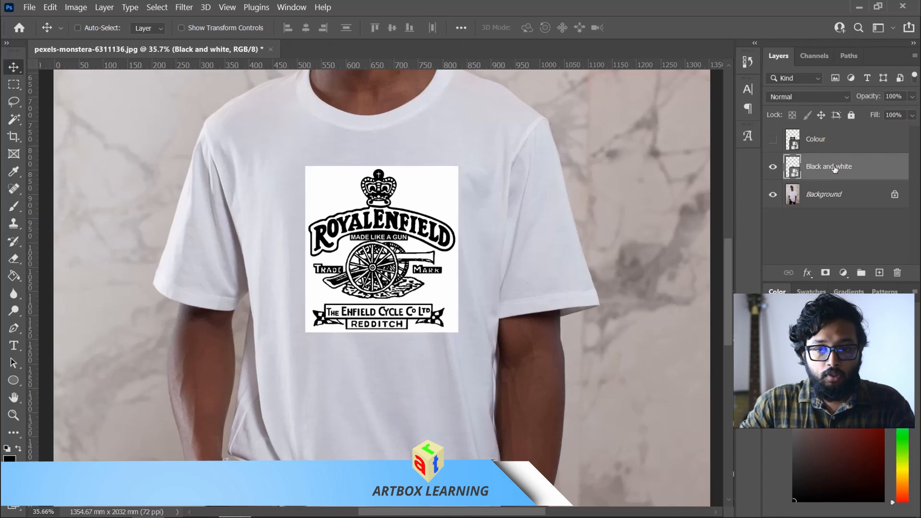
pyautogui.moveTo(398, 252); pyautogui.dragTo(405, 315)
pyautogui.moveTo(389, 382); pyautogui.dragTo(416, 397)
pyautogui.scroll(-3, 416, 397)
pyautogui.scroll(-2, 441, 404)
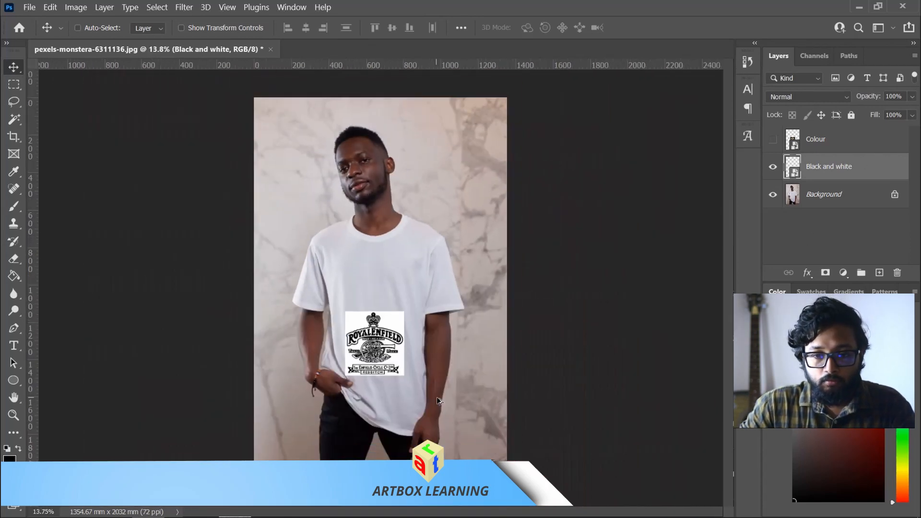
pyautogui.scroll(5, 375, 350)
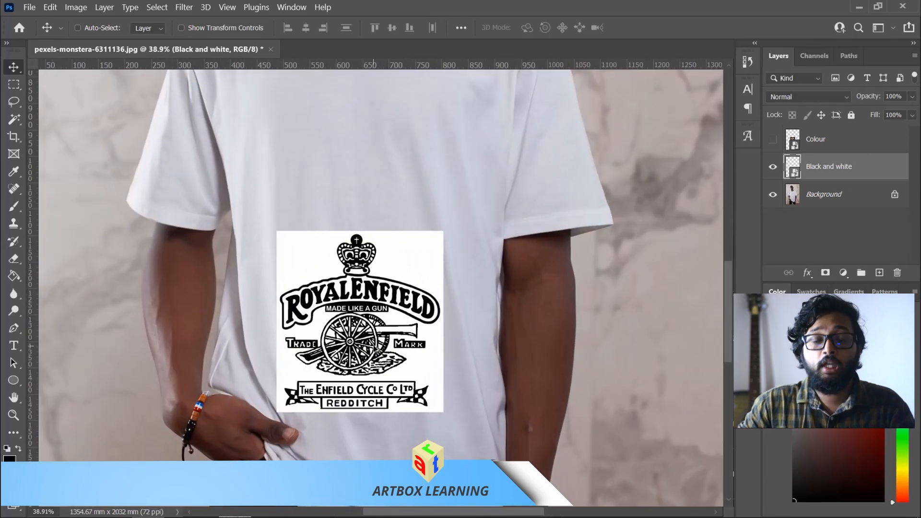
pyautogui.scroll(-4, 376, 349)
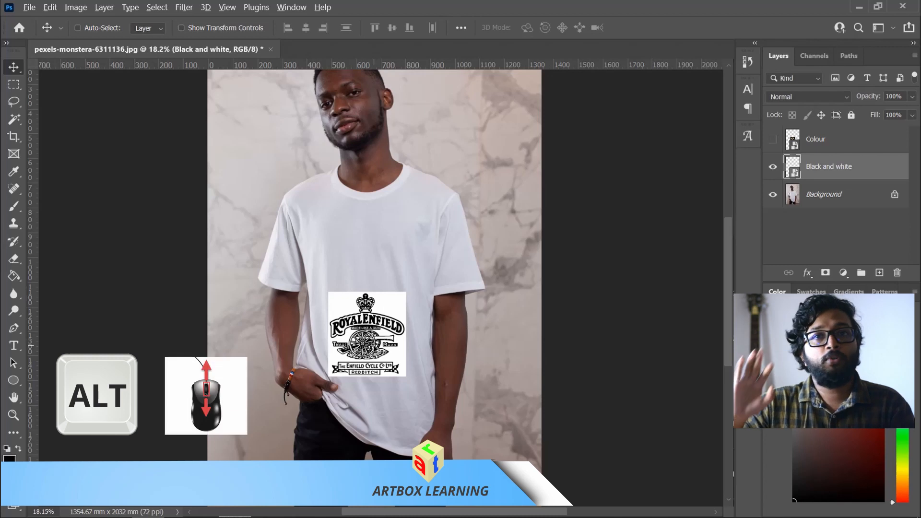
pyautogui.scroll(-2, 382, 342)
pyautogui.scroll(4, 382, 342)
pyautogui.scroll(-2, 382, 342)
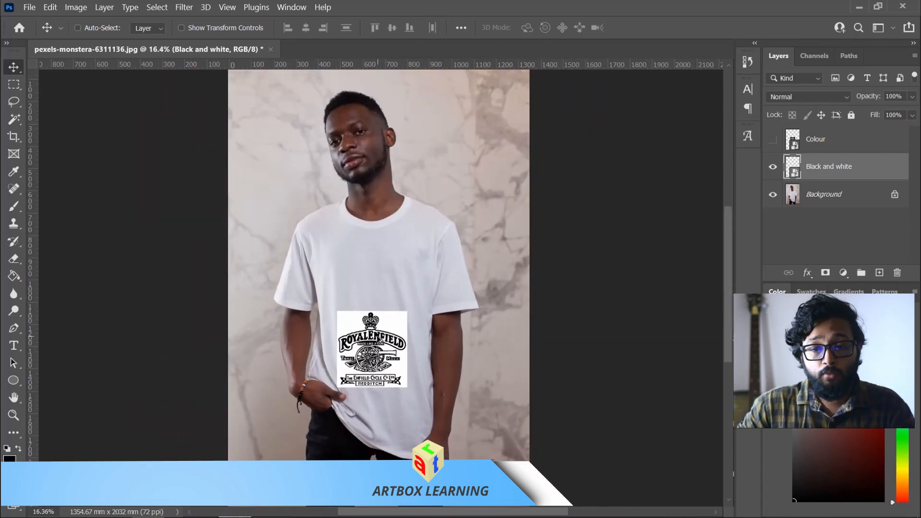
pyautogui.scroll(-1, 384, 418)
pyautogui.scroll(3, 383, 418)
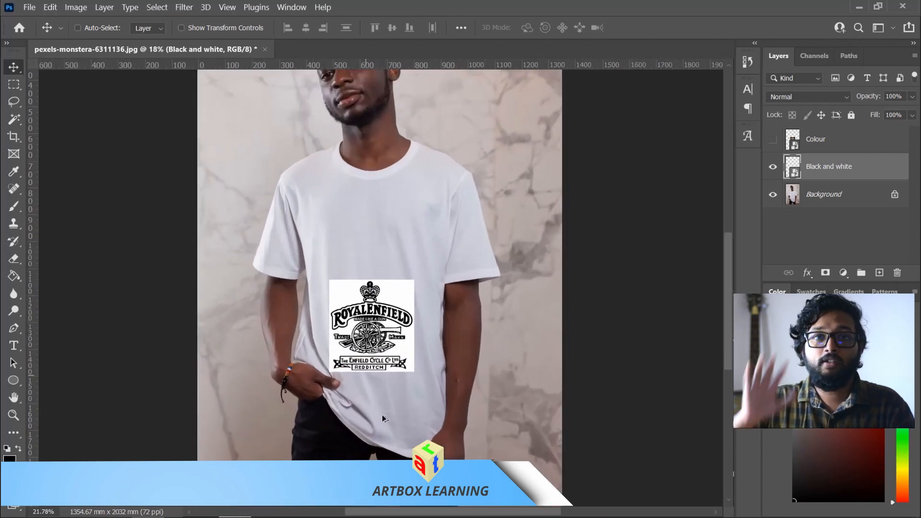
pyautogui.press('space')
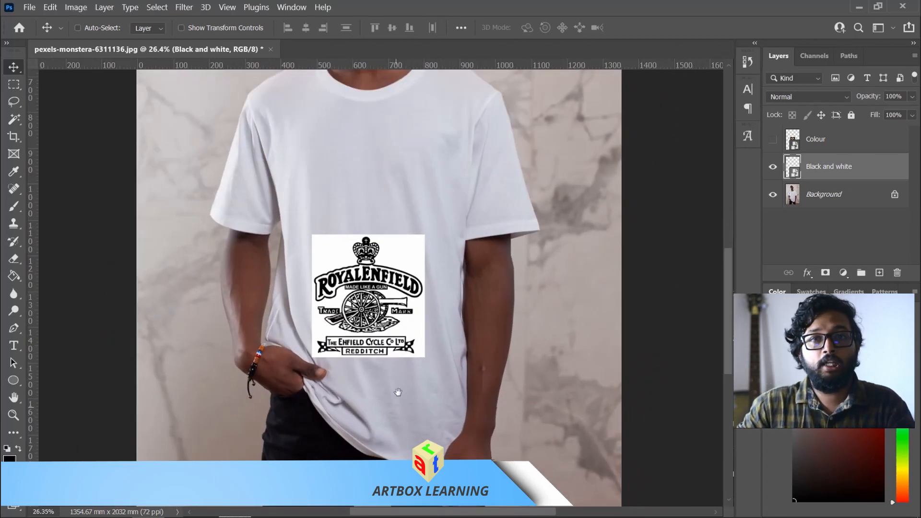
pyautogui.moveTo(454, 247); pyautogui.dragTo(500, 237)
pyautogui.scroll(-1, 412, 337)
pyautogui.scroll(-1, 393, 339)
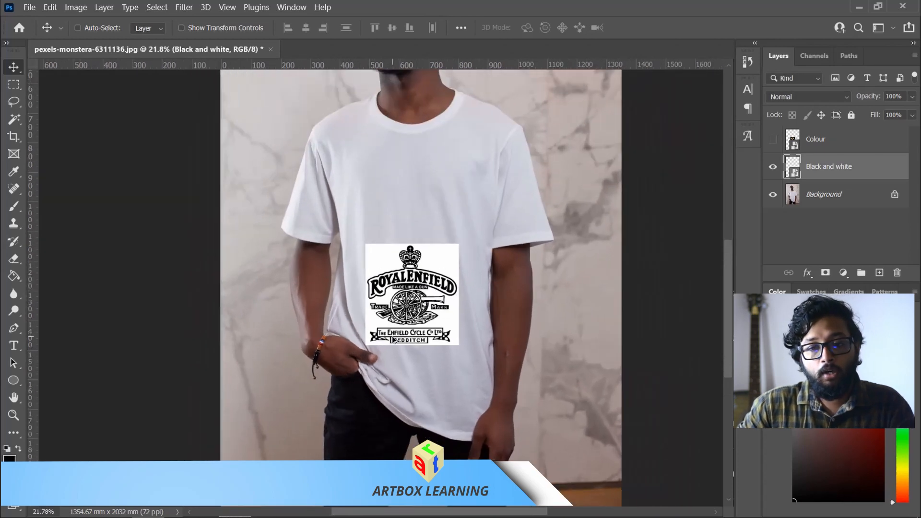
pyautogui.scroll(7, 409, 339)
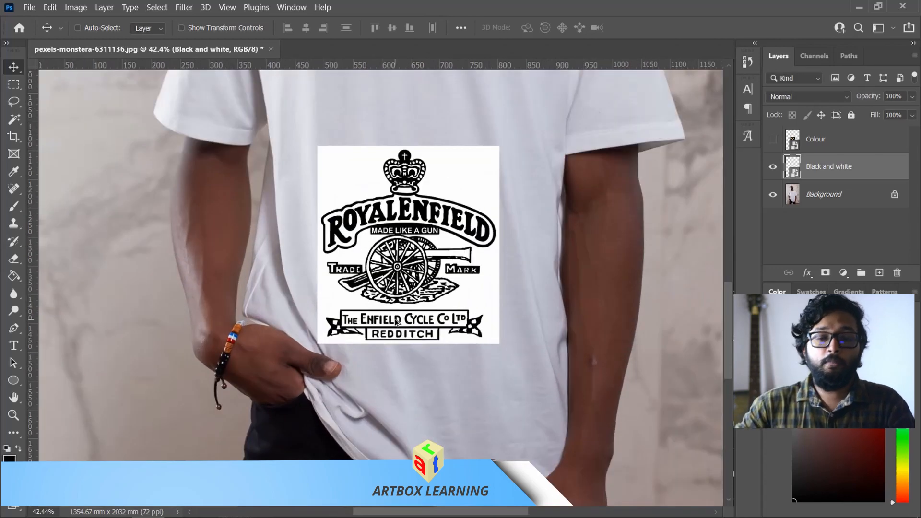
pyautogui.scroll(-5, 397, 322)
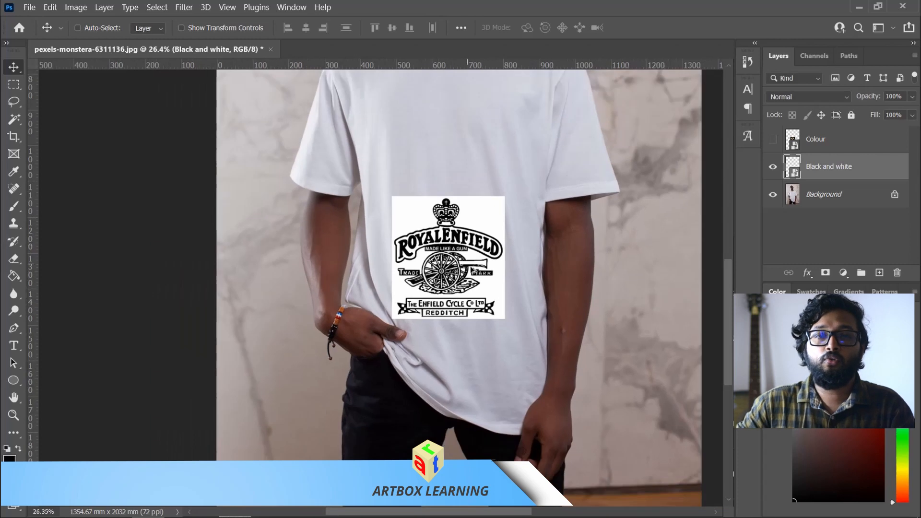
# - Enlarge the Black and white logo proportionally with Free Transform so it spans more of the T-shirt's lower front, and apply the transform
pyautogui.scroll(2, 475, 274)
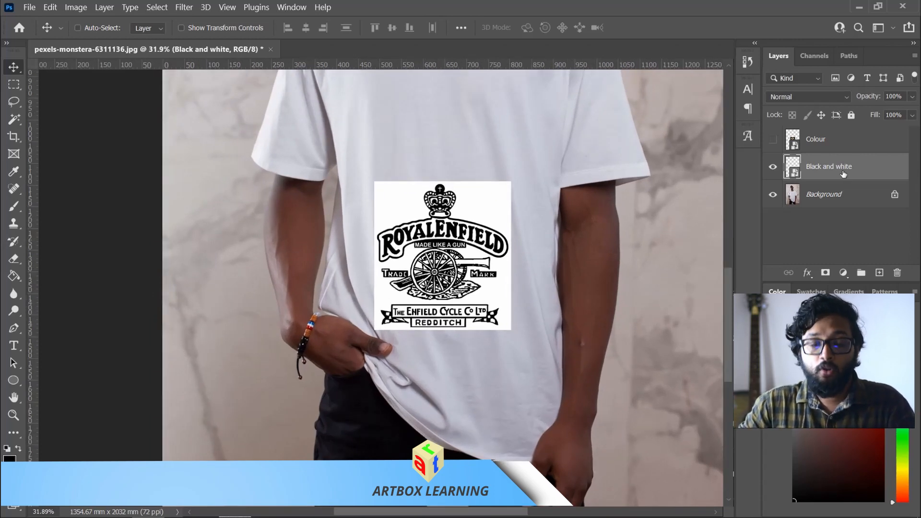
pyautogui.press('ctrl')
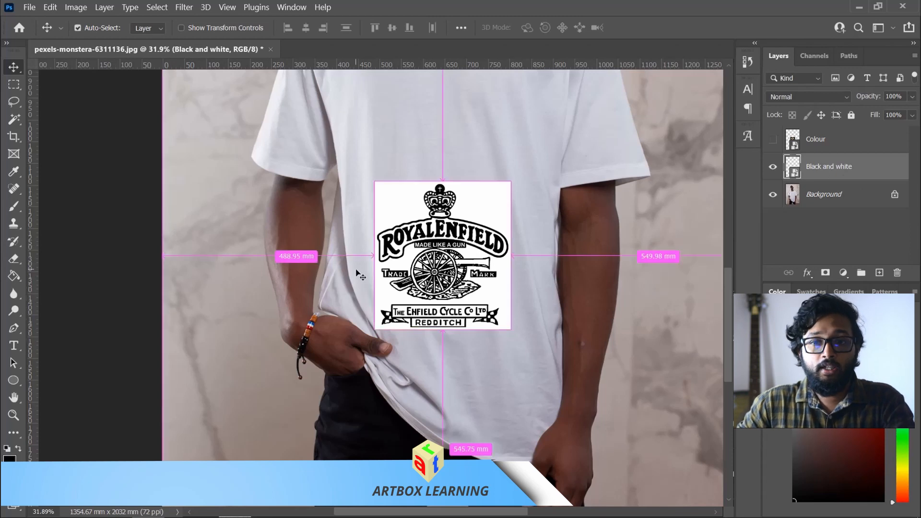
pyautogui.hotkey('ctrl', 't')
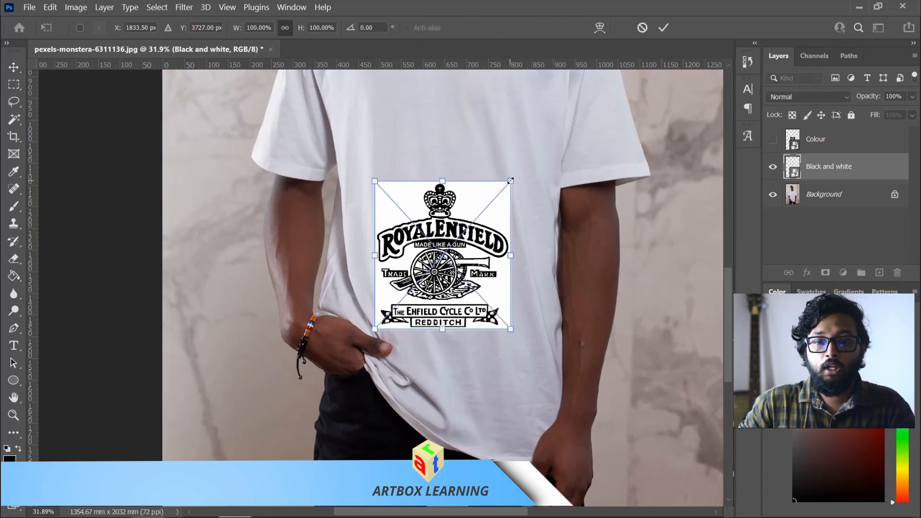
pyautogui.moveTo(510, 181)
pyautogui.mouseDown()
pyautogui.moveTo(513, 211)
pyautogui.moveTo(540, 178)
pyautogui.moveTo(489, 223)
pyautogui.moveTo(555, 207)
pyautogui.moveTo(508, 181)
pyautogui.moveTo(544, 198)
pyautogui.moveTo(575, 175)
pyautogui.moveTo(527, 205)
pyautogui.moveTo(594, 177)
pyautogui.moveTo(508, 181)
pyautogui.mouseUp()
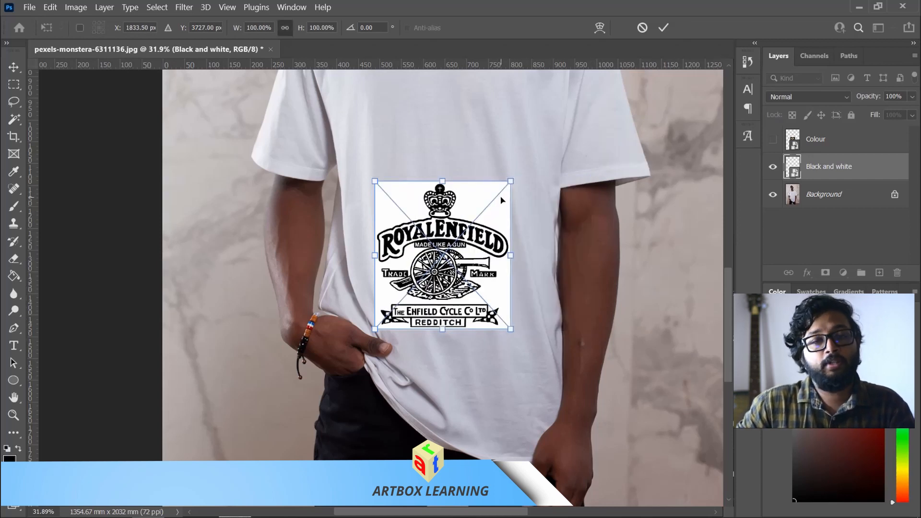
pyautogui.moveTo(511, 182); pyautogui.dragTo(544, 193)
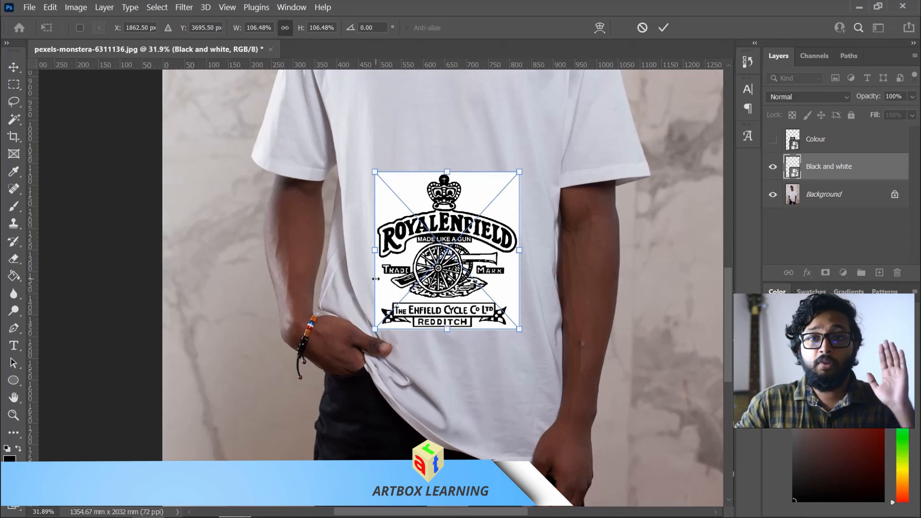
pyautogui.moveTo(519, 173)
pyautogui.mouseDown()
pyautogui.moveTo(531, 171)
pyautogui.moveTo(514, 165)
pyautogui.moveTo(500, 180)
pyautogui.moveTo(520, 172)
pyautogui.mouseUp()
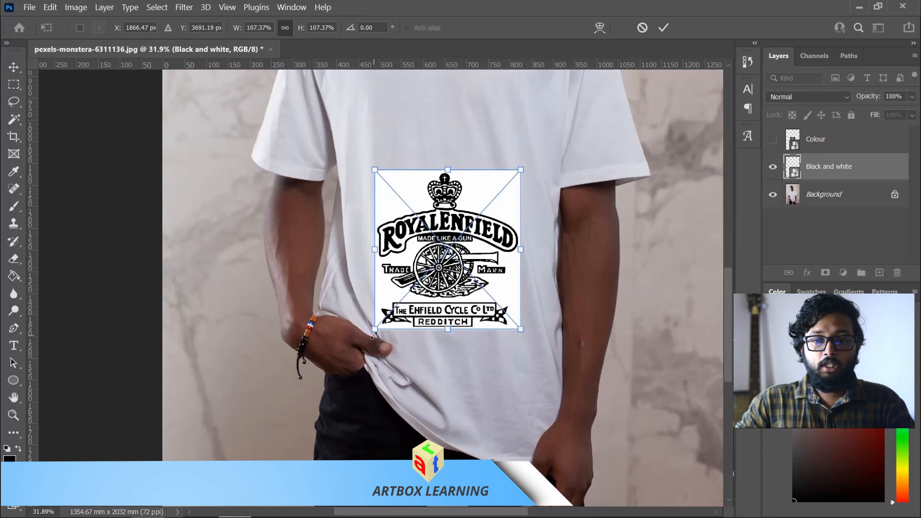
pyautogui.moveTo(375, 329); pyautogui.dragTo(361, 345)
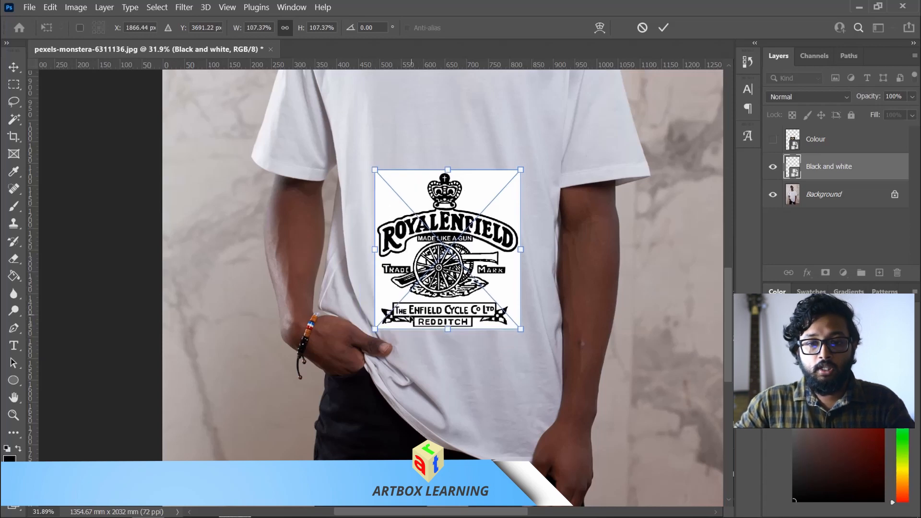
pyautogui.moveTo(375, 329)
pyautogui.mouseDown()
pyautogui.moveTo(357, 340)
pyautogui.moveTo(363, 334)
pyautogui.mouseUp()
pyautogui.moveTo(520, 169); pyautogui.dragTo(528, 162)
pyautogui.moveTo(494, 268); pyautogui.dragTo(496, 265)
pyautogui.press('Return')
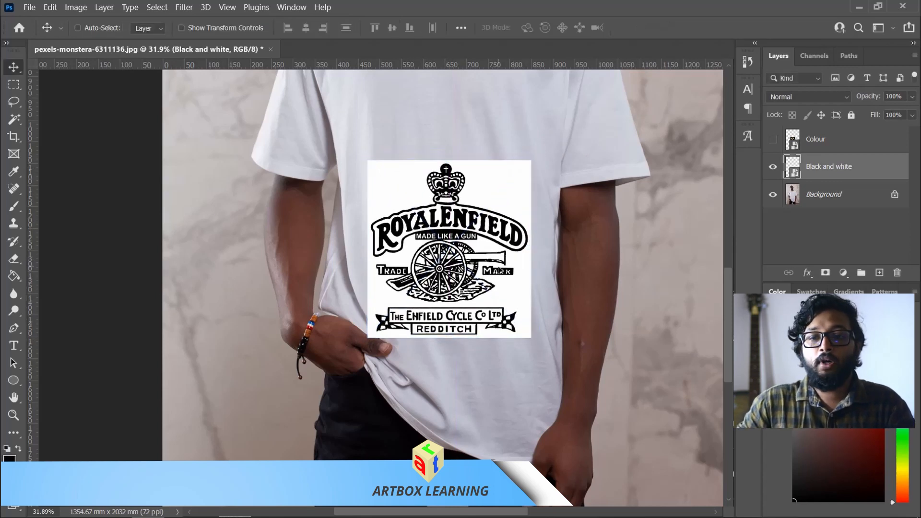
# - Apply the Displace filter to the logo at horizontal and vertical scale 10, with Stretch To Fit and Repeat Edge Pixels, using Displacement Map.psd
pyautogui.scroll(-3, 502, 271)
pyautogui.scroll(-3, 385, 290)
pyautogui.scroll(3, 369, 371)
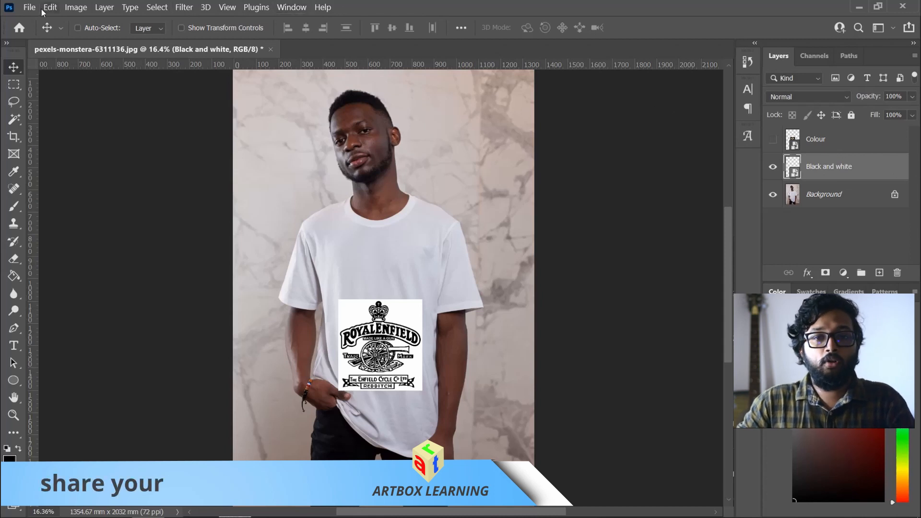
pyautogui.click(186, 7)
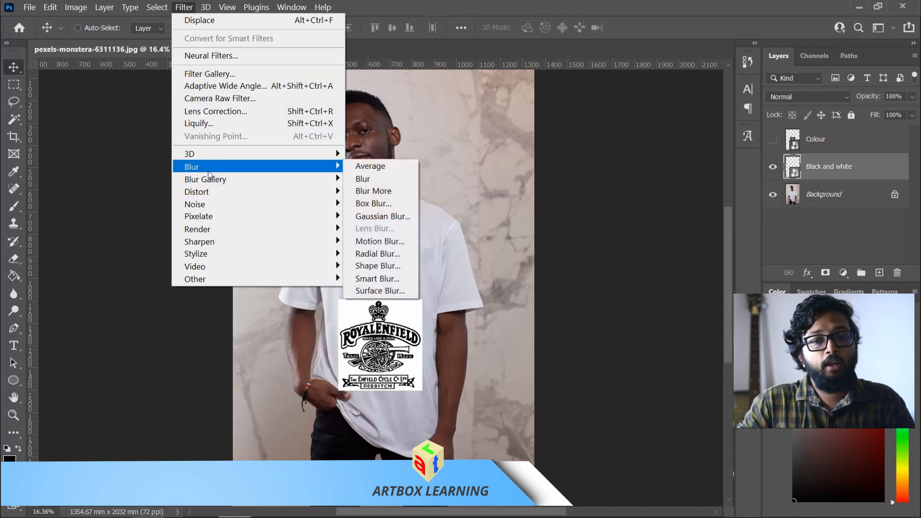
pyautogui.moveTo(210, 181)
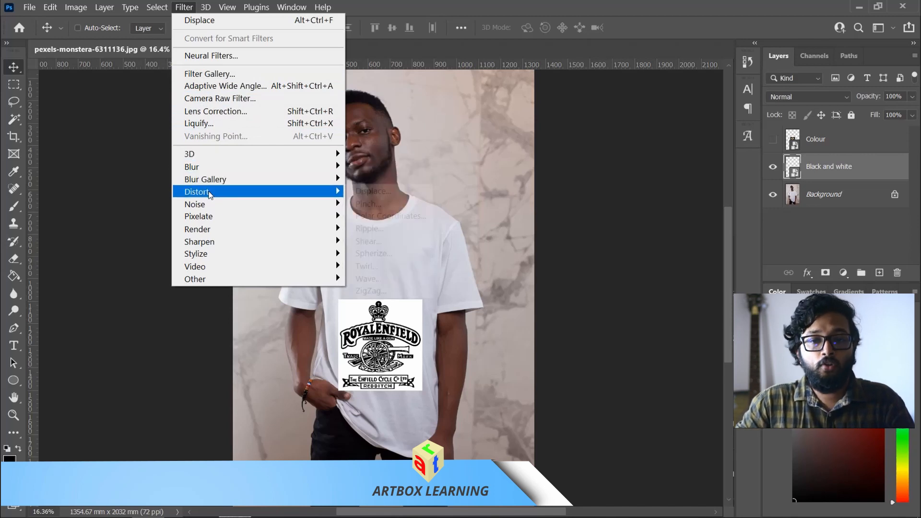
pyautogui.click(365, 191)
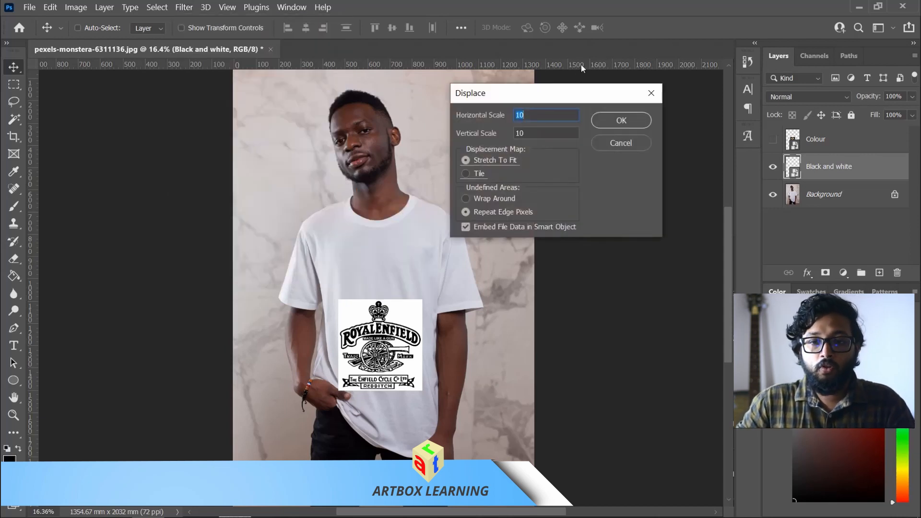
pyautogui.moveTo(548, 93); pyautogui.dragTo(554, 79)
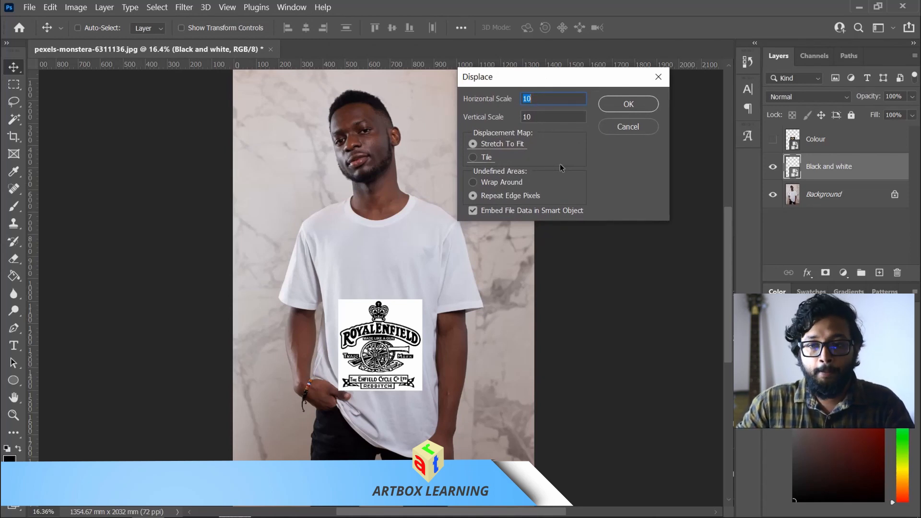
pyautogui.click(634, 102)
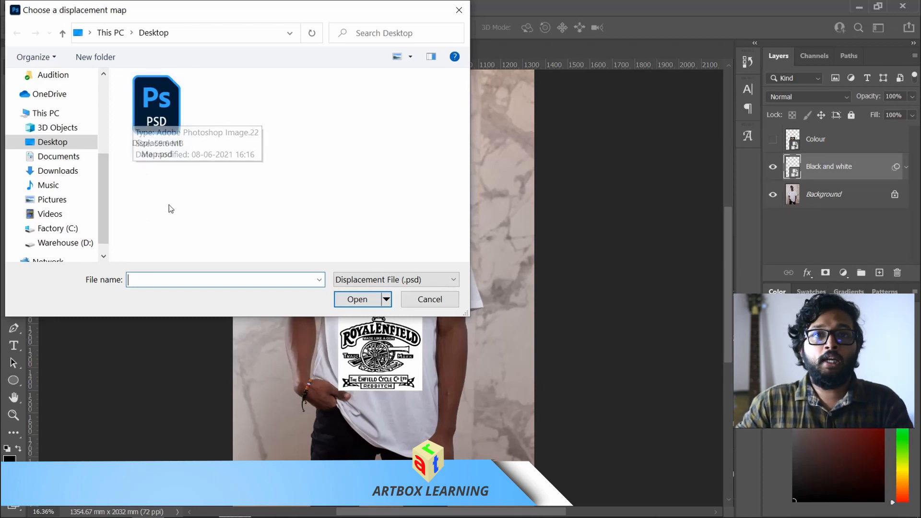
pyautogui.click(157, 142)
pyautogui.click(359, 299)
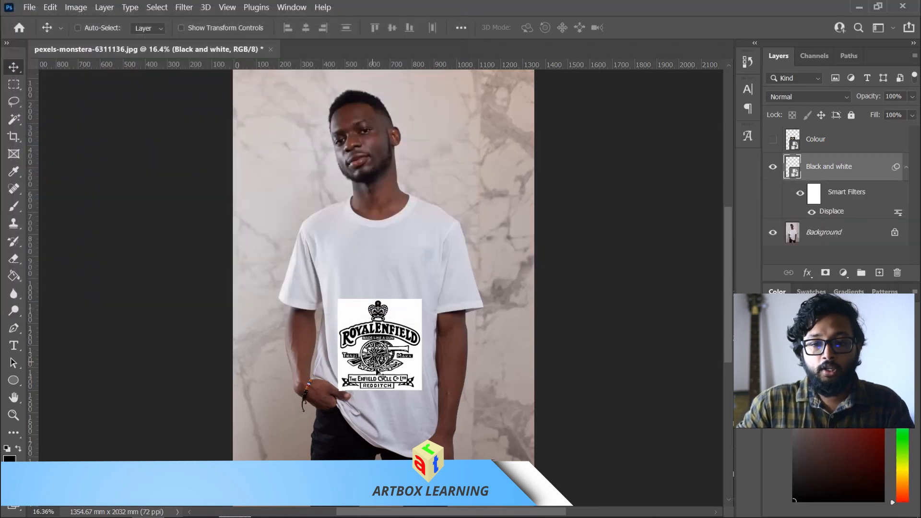
# - Examine the displaced logo's edges and lettering against the T-shirt's folds, both close up and from a distance
pyautogui.scroll(6, 385, 371)
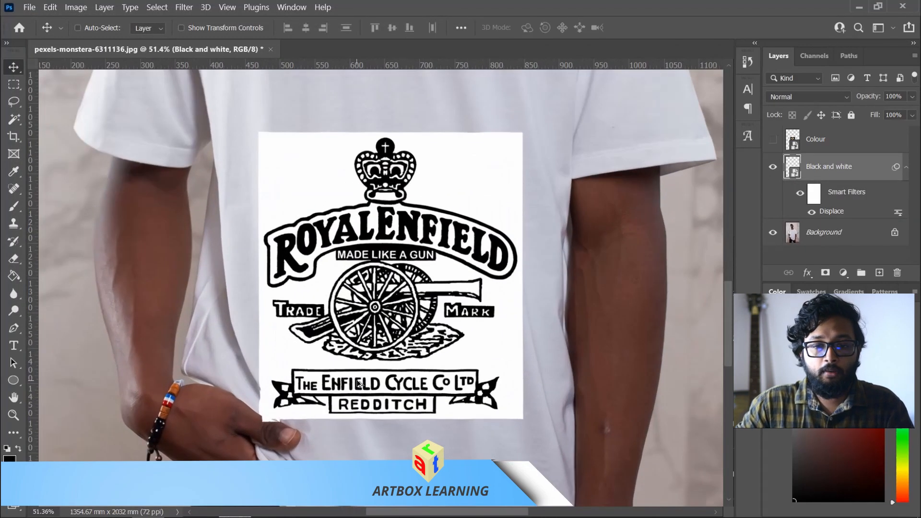
pyautogui.scroll(5, 359, 383)
pyautogui.scroll(-3, 388, 444)
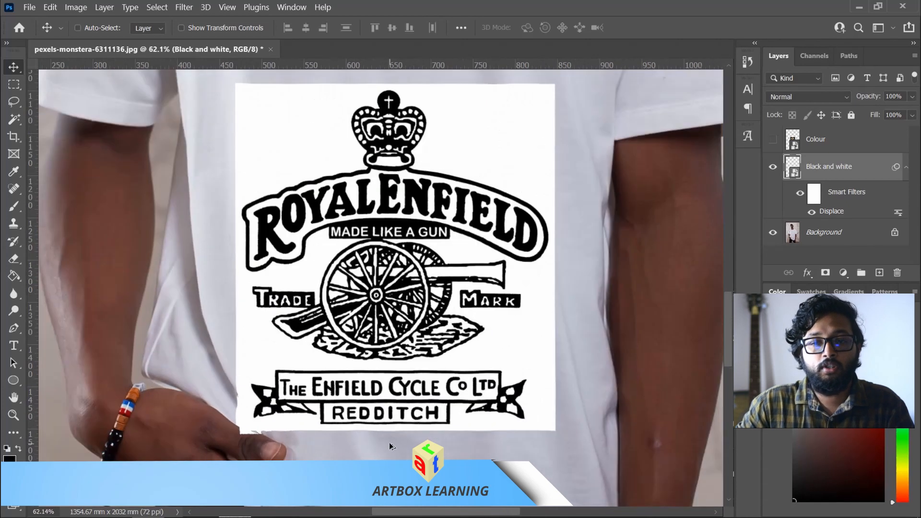
pyautogui.scroll(-5, 456, 412)
pyautogui.scroll(4, 384, 254)
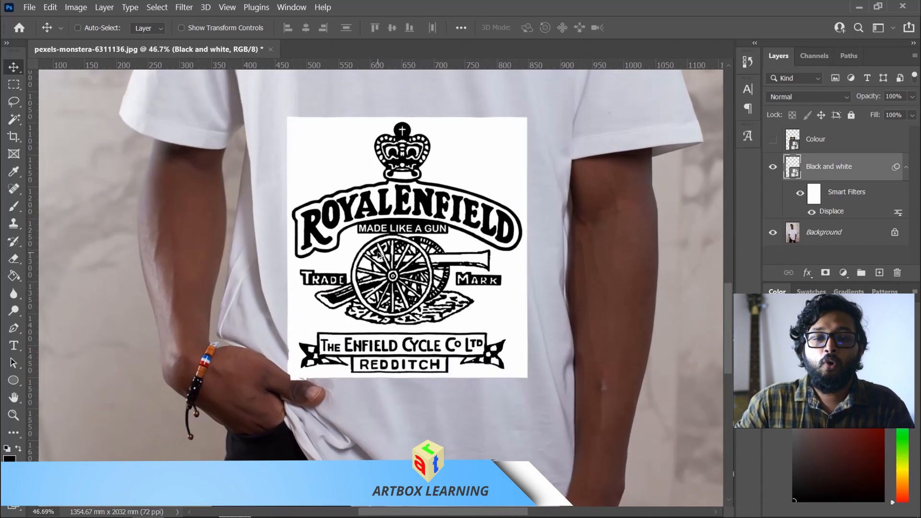
pyautogui.scroll(-2, 379, 255)
pyautogui.scroll(-1, 379, 255)
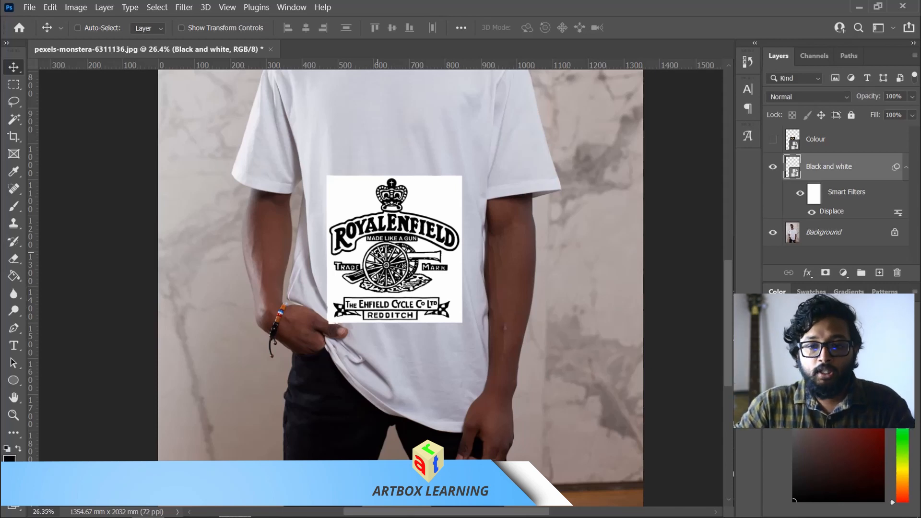
pyautogui.scroll(2, 414, 322)
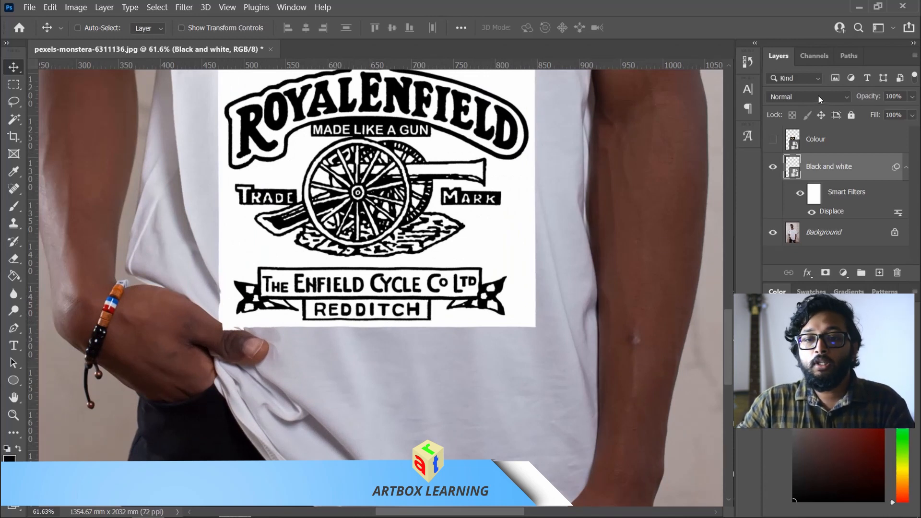
pyautogui.scroll(-5, 393, 339)
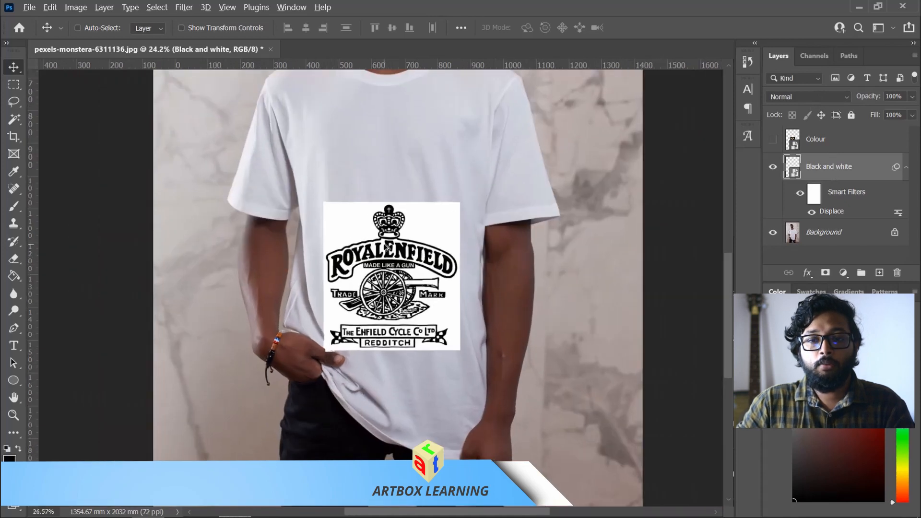
pyautogui.scroll(-3, 405, 253)
pyautogui.scroll(2, 421, 323)
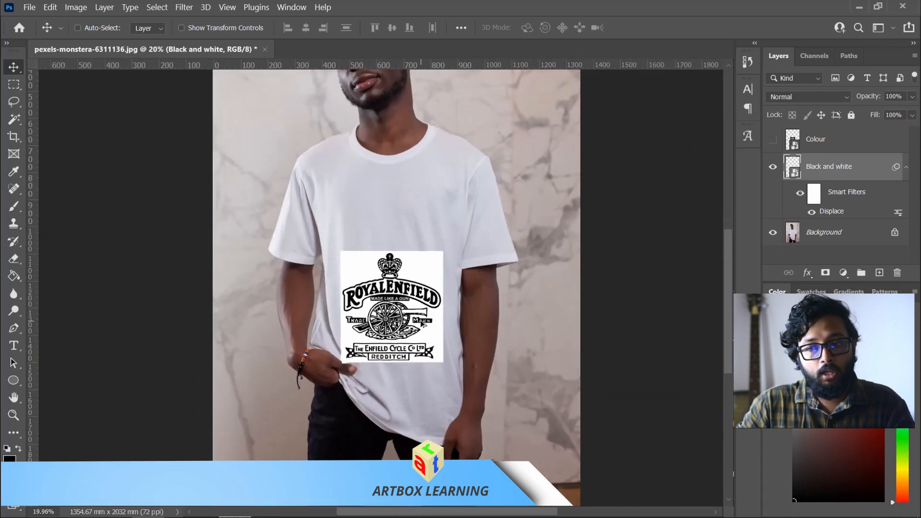
pyautogui.scroll(3, 421, 323)
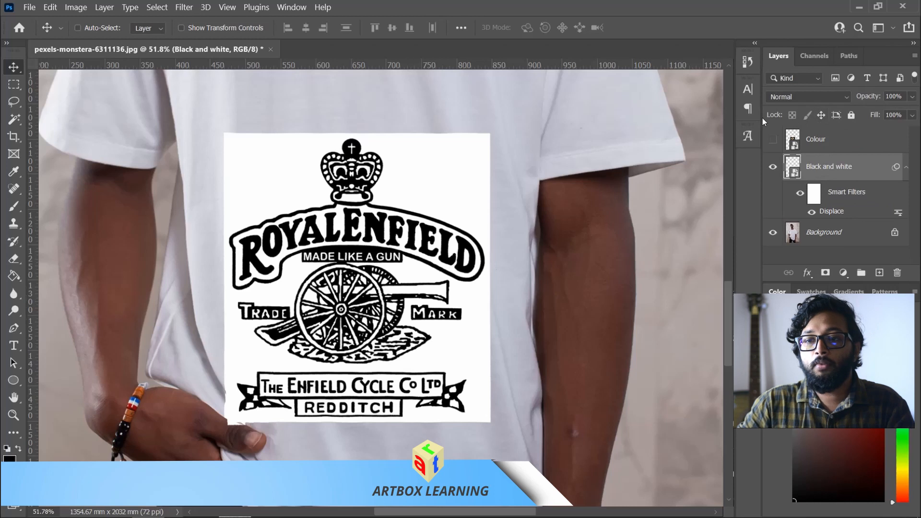
# - Compare Dissolve and the darkening blend modes on the Black and white layer, such as Multiply, Color Burn and Darker Color, ending on Linear Burn
pyautogui.click(843, 97)
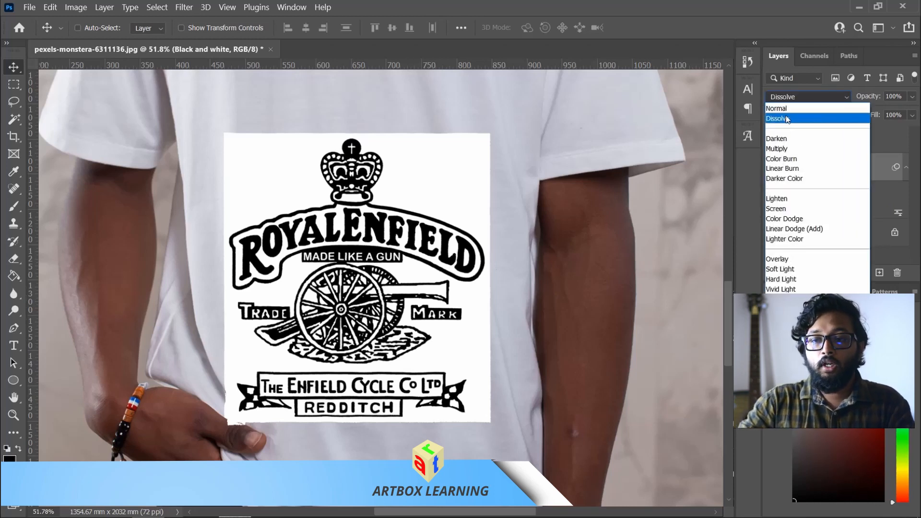
pyautogui.click(786, 119)
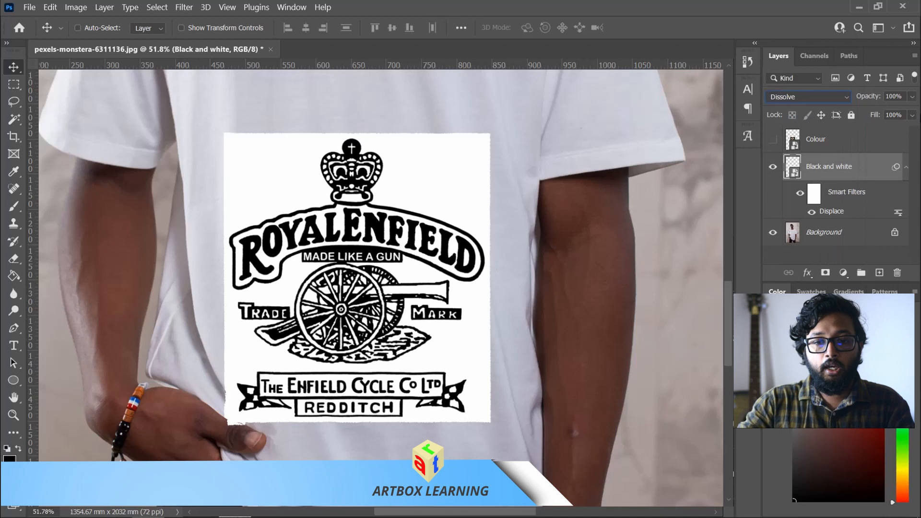
pyautogui.press('Down')
pyautogui.press('Down')
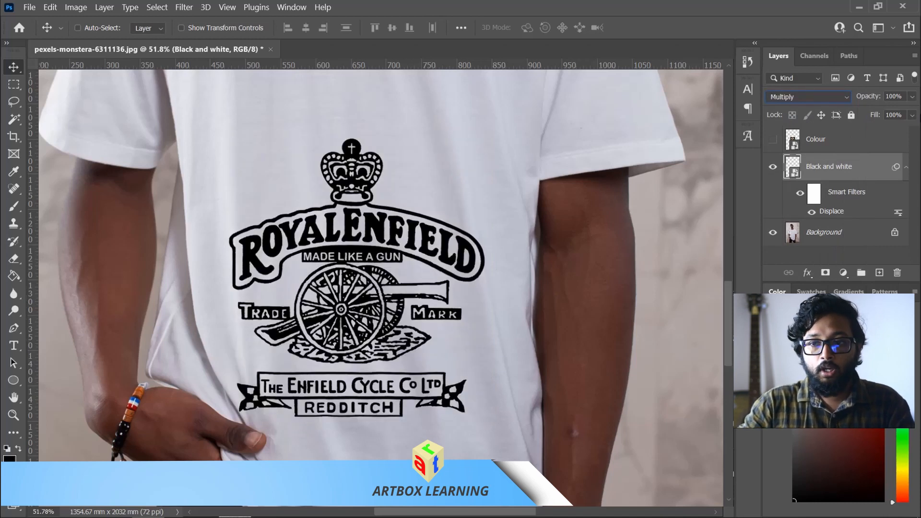
pyautogui.press('Down')
pyautogui.press('Up')
pyautogui.press('Down')
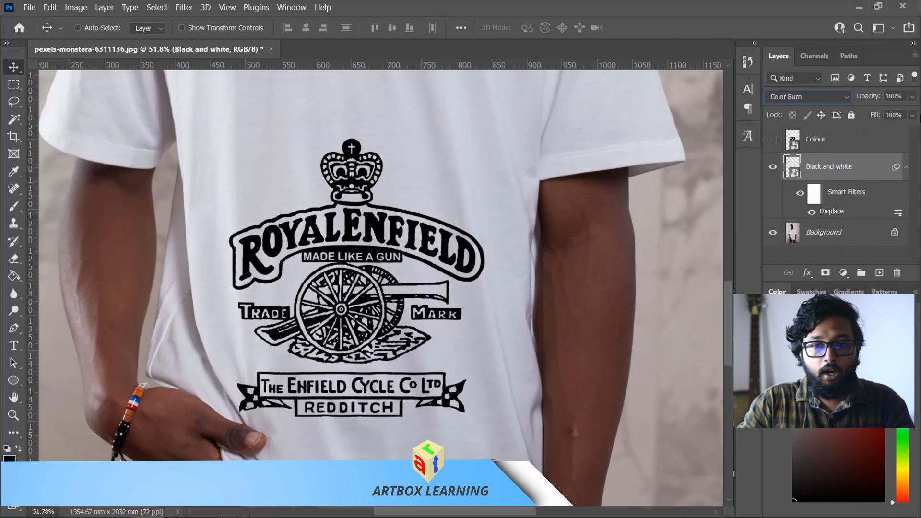
pyautogui.press('Down')
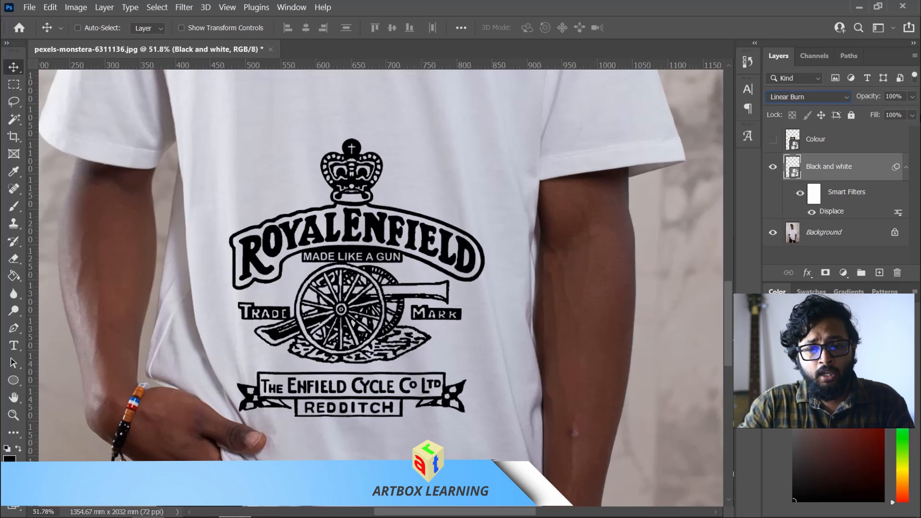
pyautogui.press('Down')
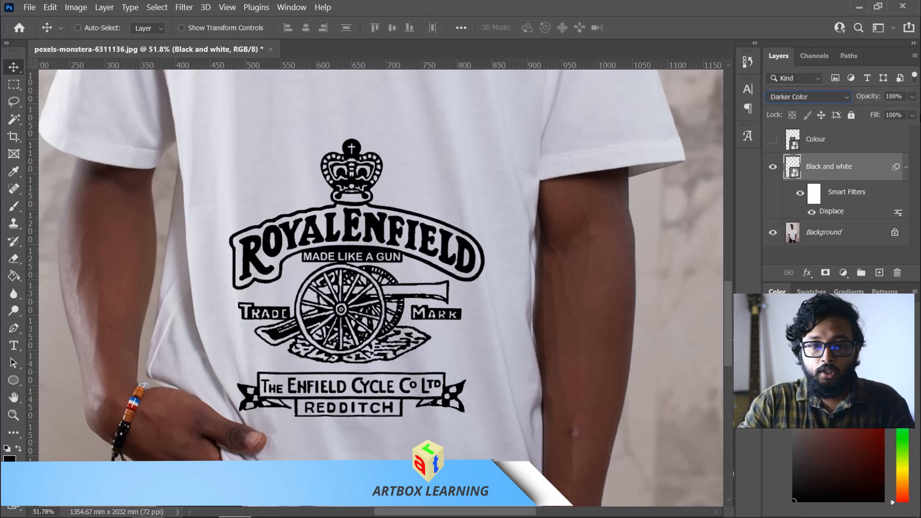
pyautogui.press('Down')
pyautogui.press('Up')
pyautogui.press('Up')
pyautogui.press('Up')
pyautogui.press('Up')
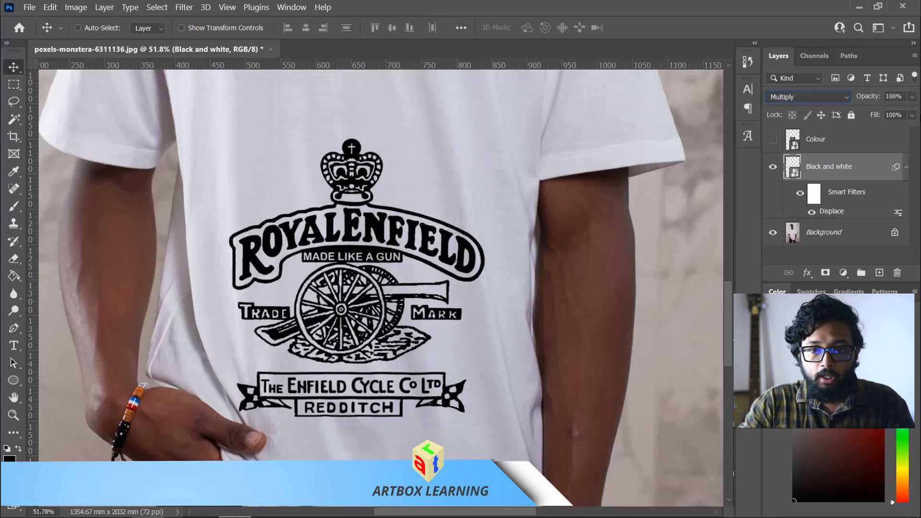
pyautogui.press('Down')
pyautogui.press('Down')
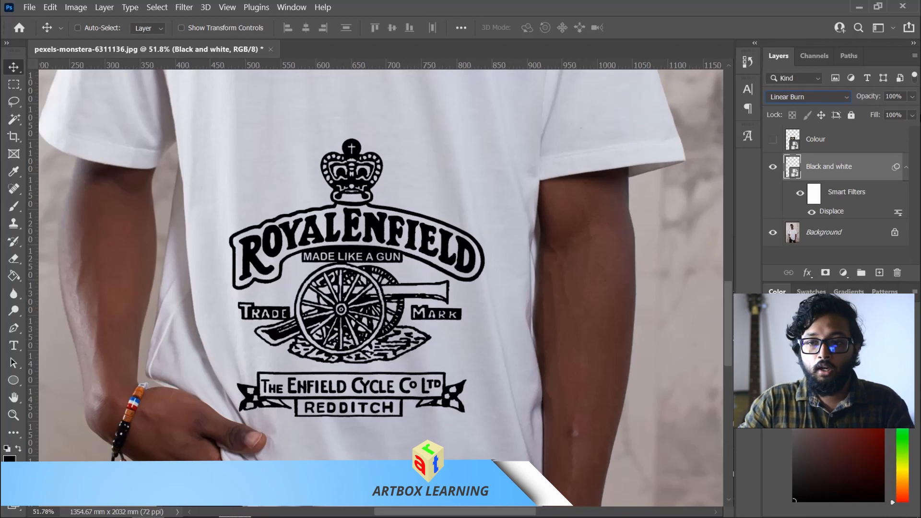
# - Set the Black and white layer's blend mode to Color Burn and reduce its opacity to 70%
pyautogui.press('Up')
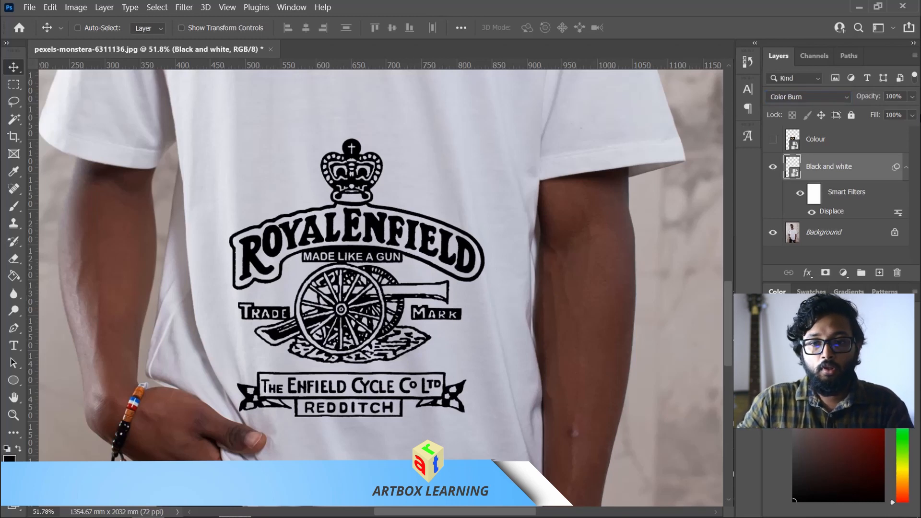
pyautogui.scroll(-8, 598, 165)
pyautogui.scroll(1, 445, 296)
pyautogui.scroll(1, 445, 296)
pyautogui.scroll(1, 357, 379)
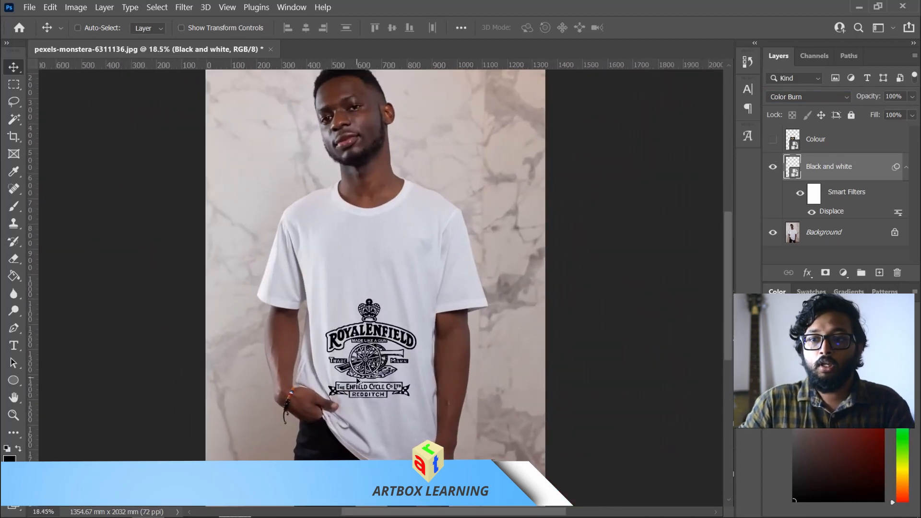
pyautogui.moveTo(869, 100); pyautogui.dragTo(864, 106)
# - Examine how the faded Black and white logo blends with the fabric, from its lettering and edges to the whole figure
pyautogui.scroll(5, 404, 344)
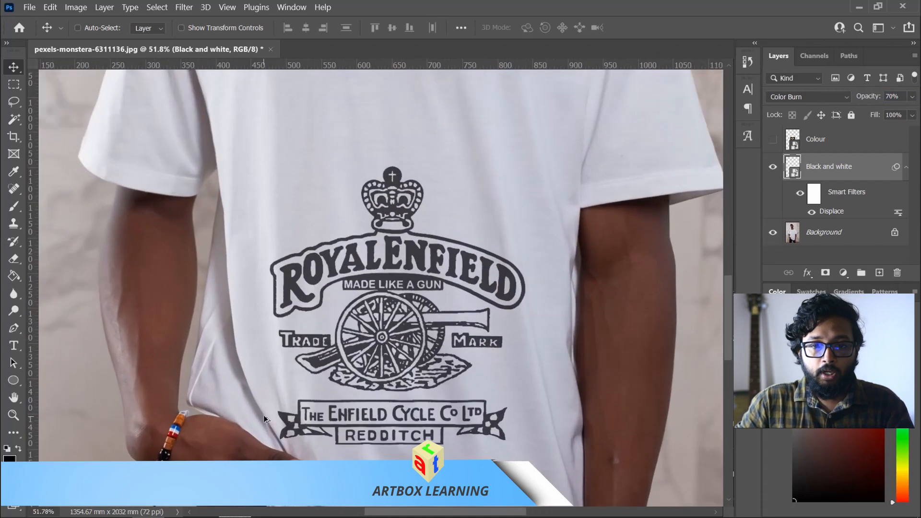
pyautogui.scroll(10, 475, 234)
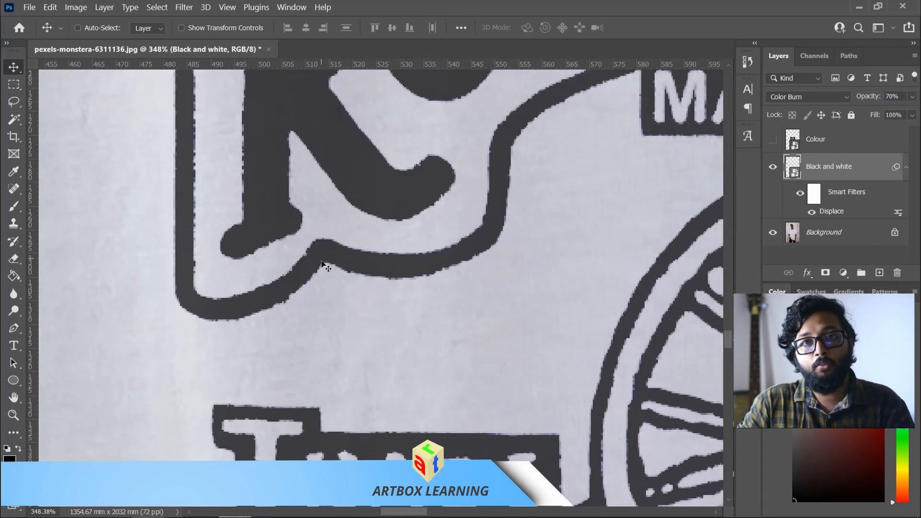
pyautogui.scroll(-2, 541, 302)
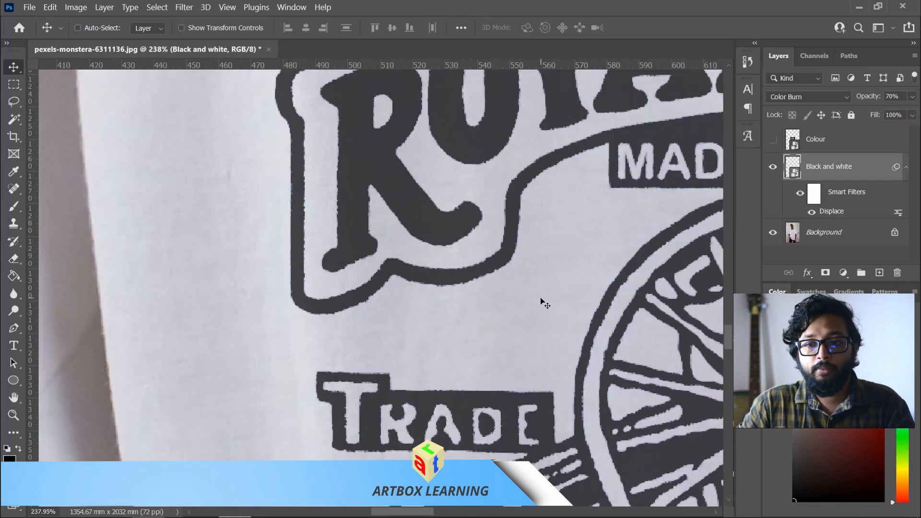
pyautogui.scroll(-8, 527, 270)
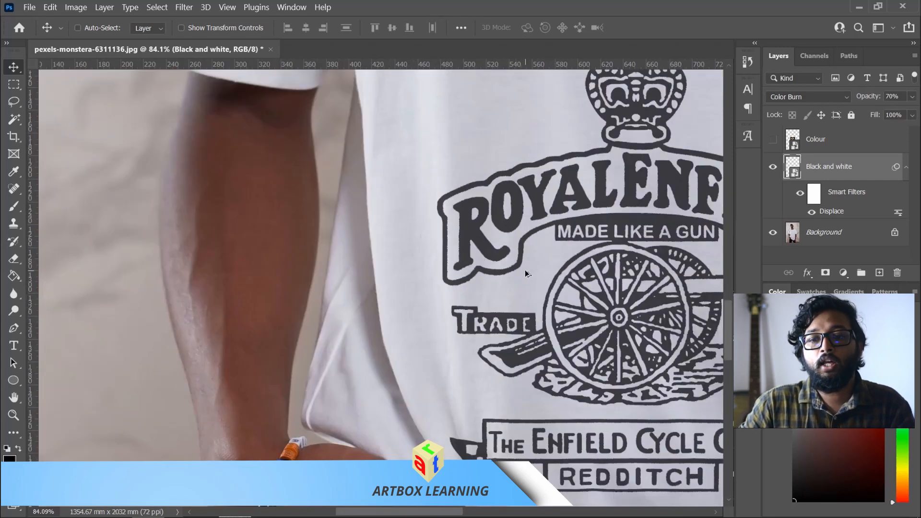
pyautogui.scroll(-4, 522, 270)
pyautogui.scroll(10, 586, 269)
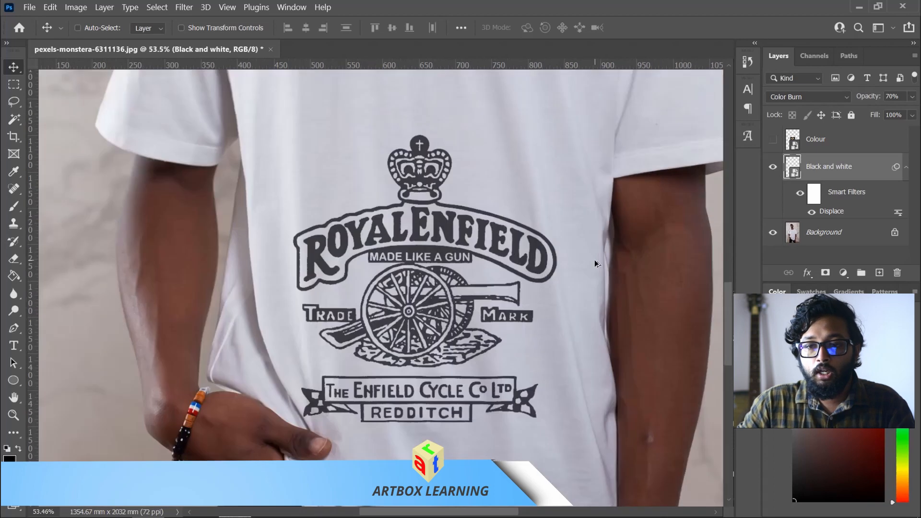
pyautogui.scroll(1, 551, 268)
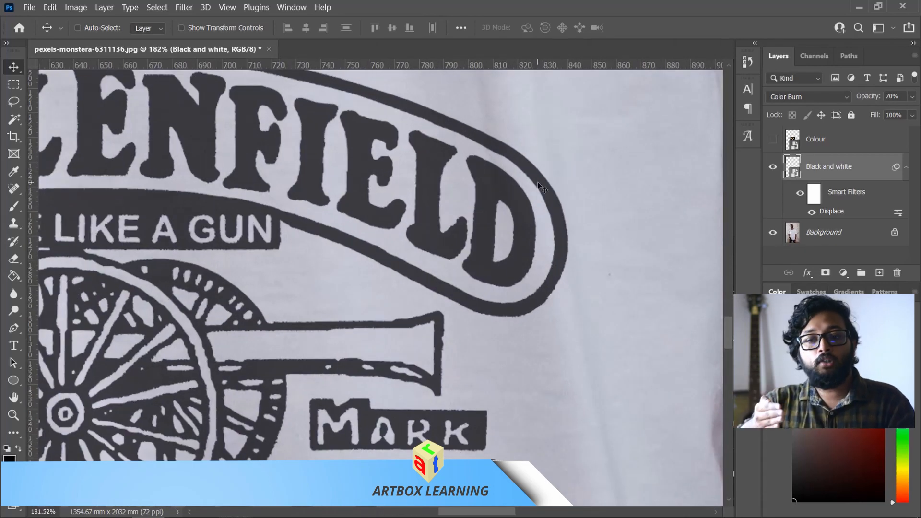
pyautogui.scroll(-5, 539, 183)
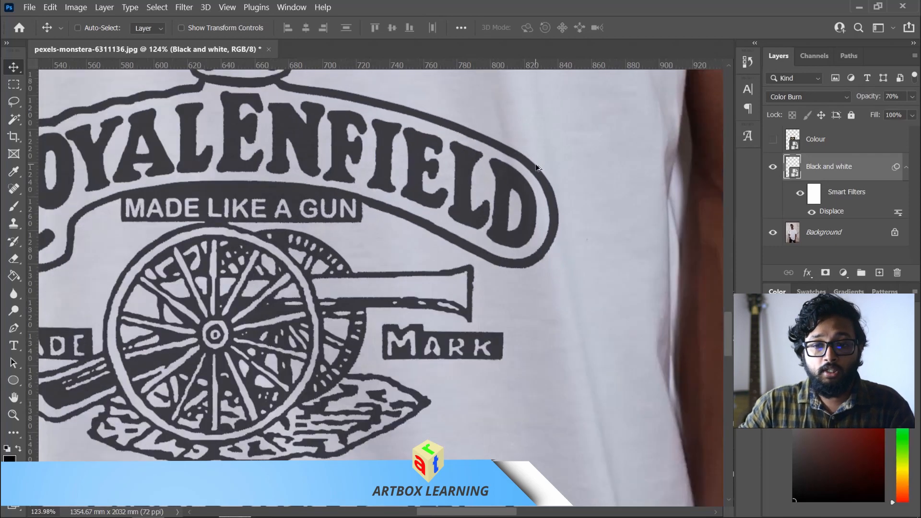
pyautogui.scroll(6, 323, 436)
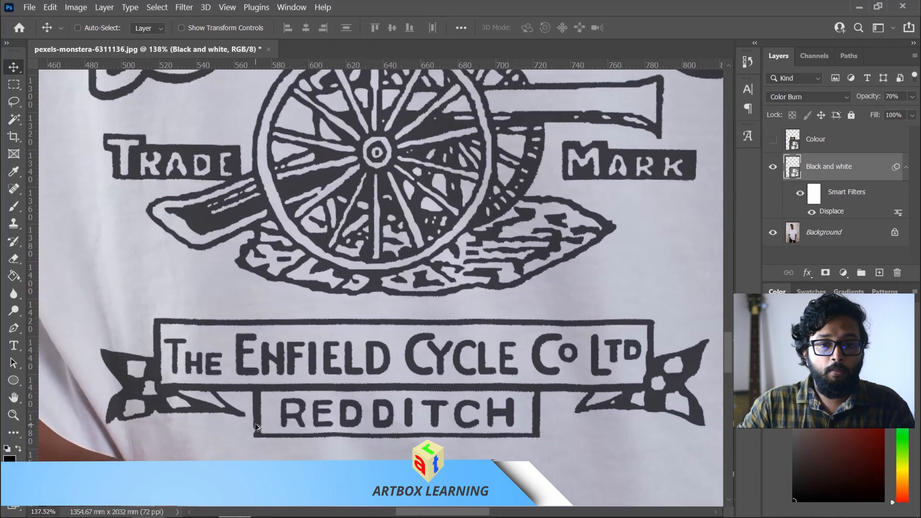
pyautogui.scroll(-8, 133, 377)
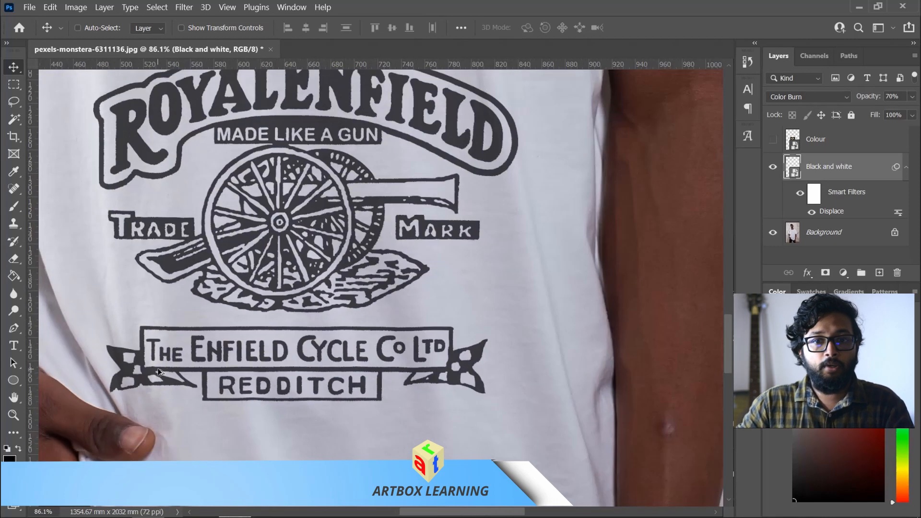
pyautogui.scroll(-4, 167, 357)
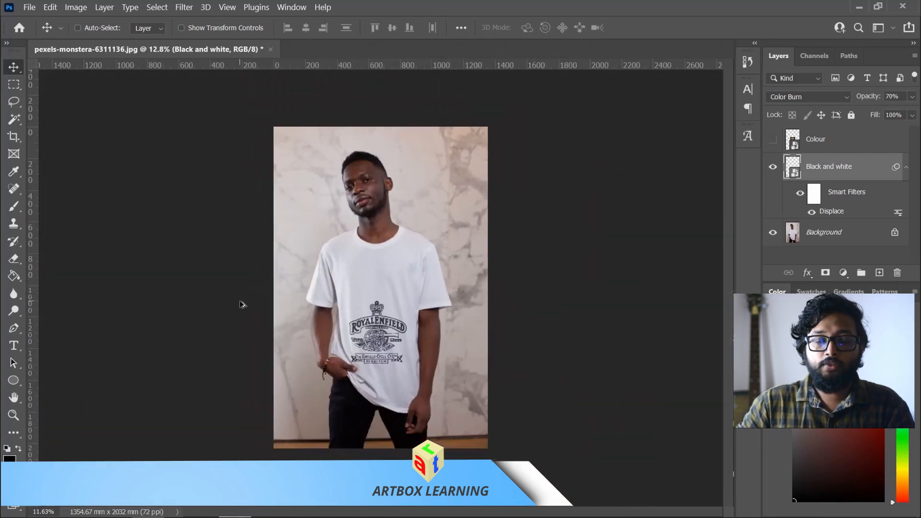
pyautogui.scroll(1, 343, 341)
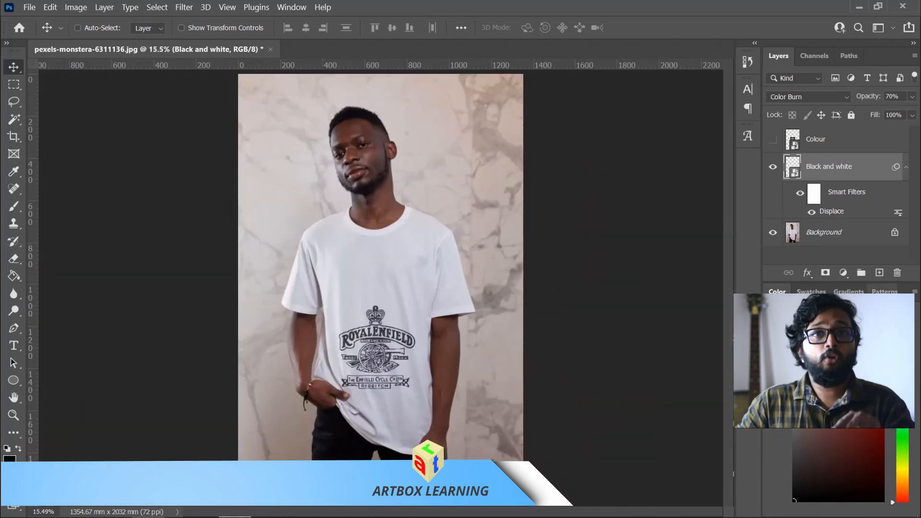
# - Show the Colour layer and invert its colours with an Invert smart filter
pyautogui.click(773, 140)
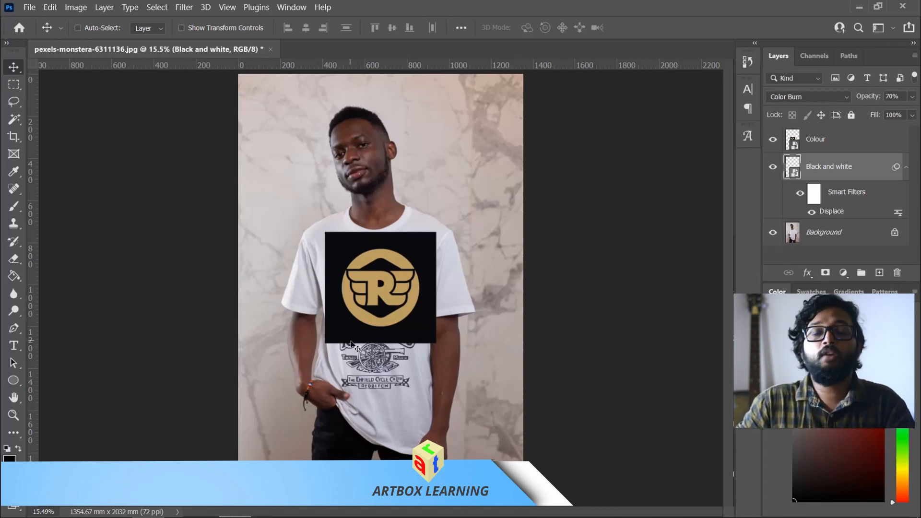
pyautogui.click(817, 140)
pyautogui.hotkey('ctrl', 'i')
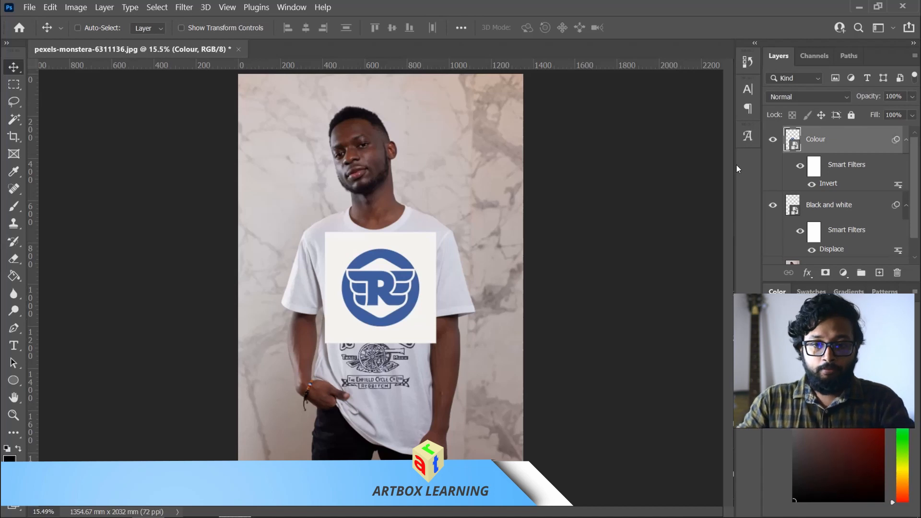
# - Scale the Colour logo down proportionally with Free Transform and place it on the chest just above the crown of the Black and white logo
pyautogui.scroll(4, 376, 304)
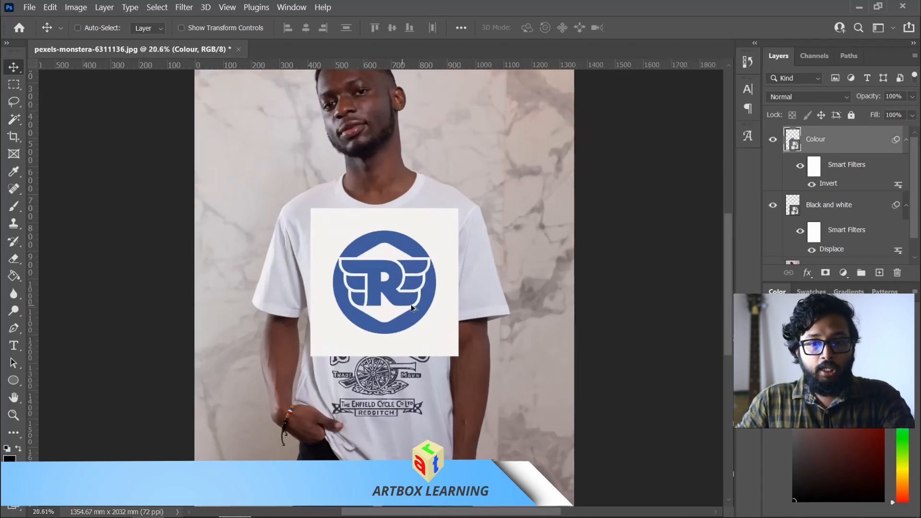
pyautogui.hotkey('ctrl', 't')
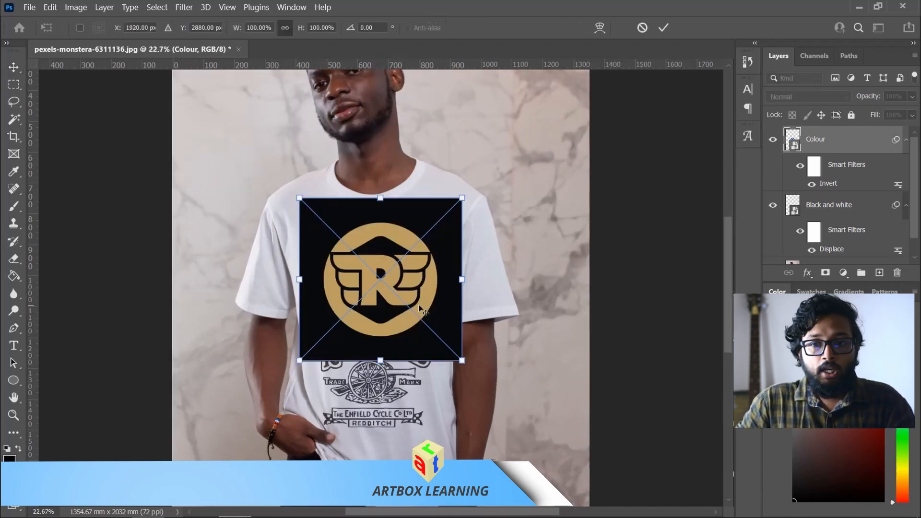
pyautogui.moveTo(462, 197); pyautogui.dragTo(440, 221)
pyautogui.moveTo(428, 280); pyautogui.dragTo(420, 257)
pyautogui.moveTo(431, 198); pyautogui.dragTo(415, 226)
pyautogui.press('Return')
pyautogui.hotkey('ctrl', 'i')
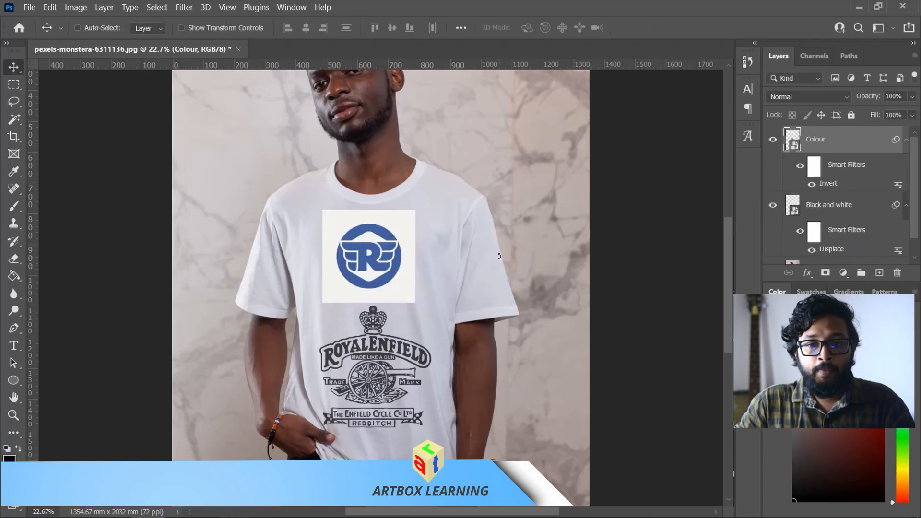
# - Apply the Displace filter to the Colour layer, using Displacement Map.psd as the displacement map
pyautogui.scroll(5, 399, 285)
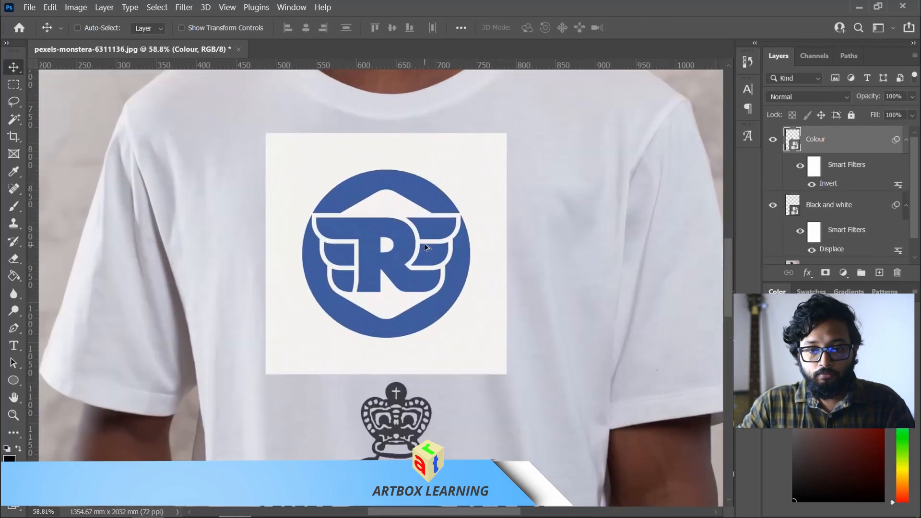
pyautogui.scroll(5, 400, 216)
pyautogui.scroll(-2, 400, 216)
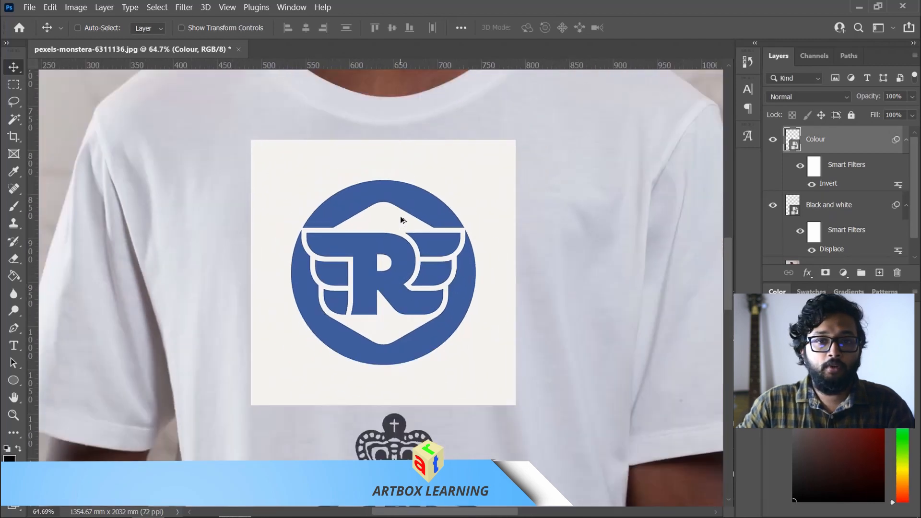
pyautogui.click(184, 7)
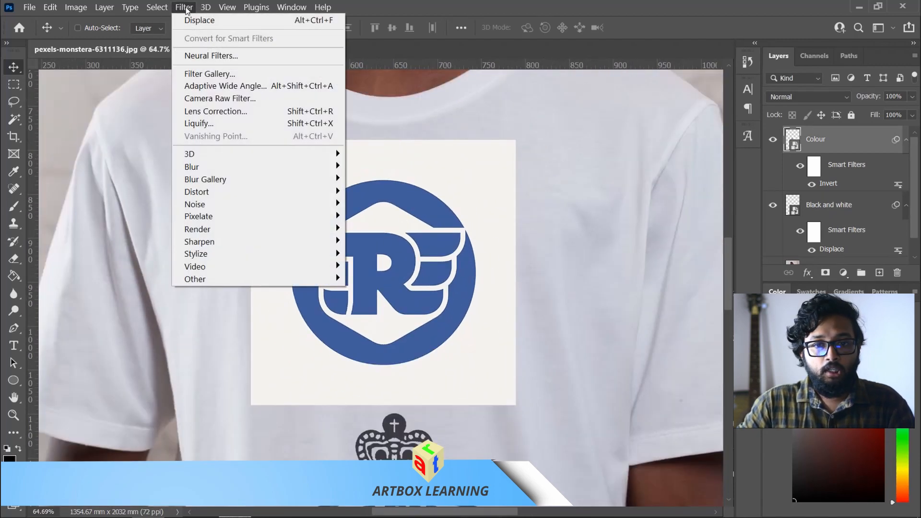
pyautogui.moveTo(213, 195)
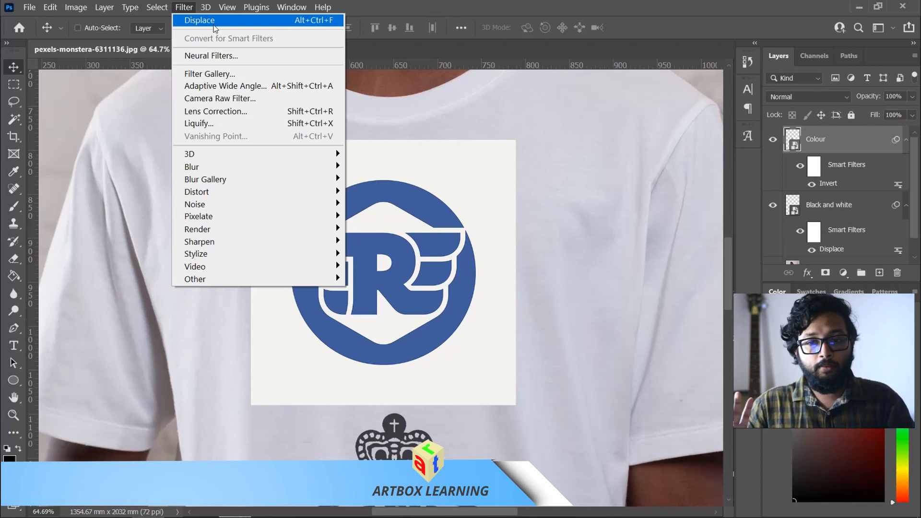
pyautogui.click(214, 24)
pyautogui.click(644, 110)
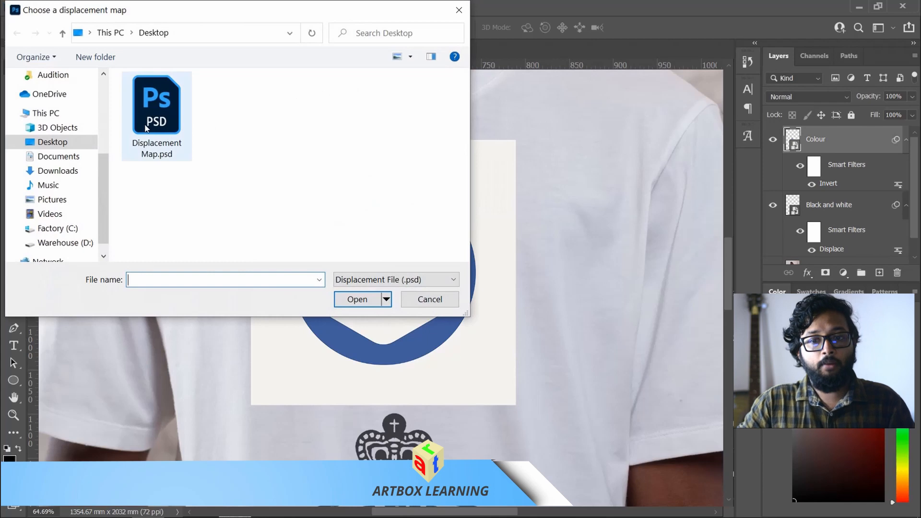
pyautogui.click(147, 128)
pyautogui.click(357, 298)
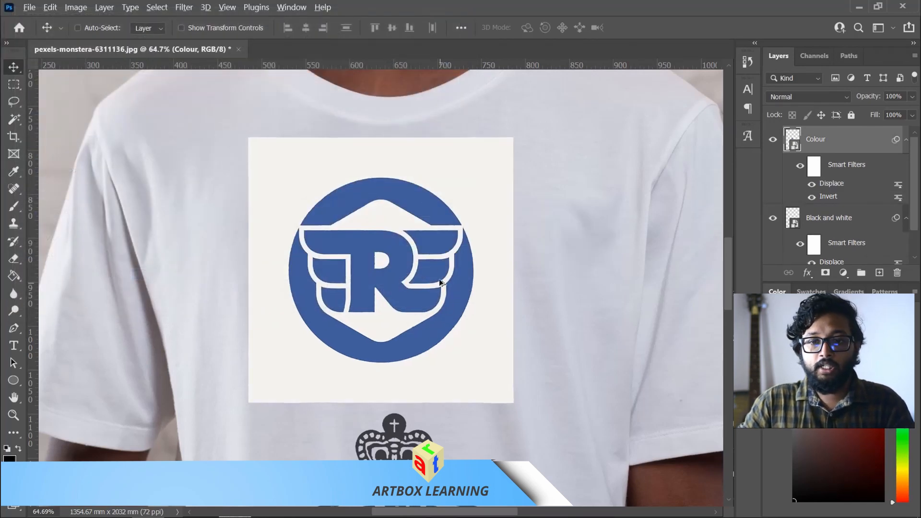
# - Compare Dissolve and the darkening blend modes on the Colour layer, ending on Color Burn to drop out the logo's white square
pyautogui.scroll(-4, 443, 269)
pyautogui.scroll(6, 475, 262)
pyautogui.scroll(-5, 439, 249)
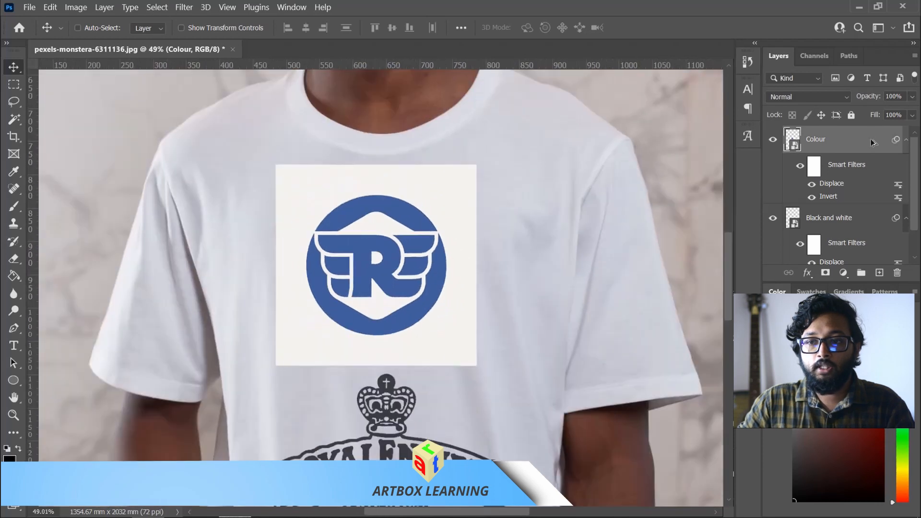
pyautogui.click(814, 99)
pyautogui.click(787, 116)
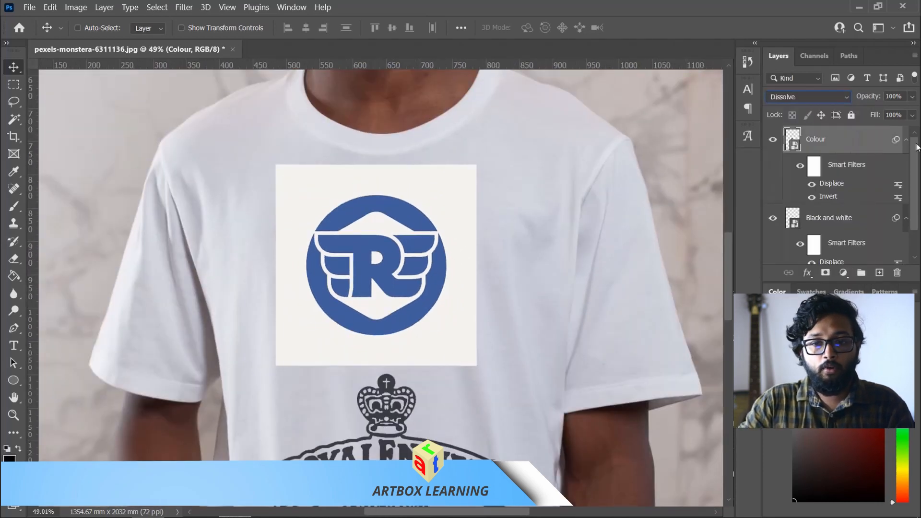
pyautogui.press('Down')
pyautogui.press('Down')
pyautogui.press('Down')
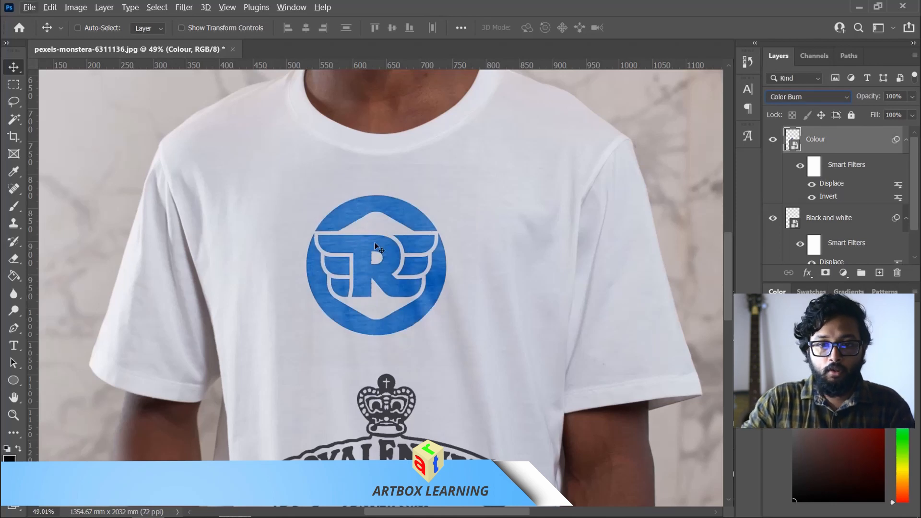
pyautogui.hotkey('alt', 'f')
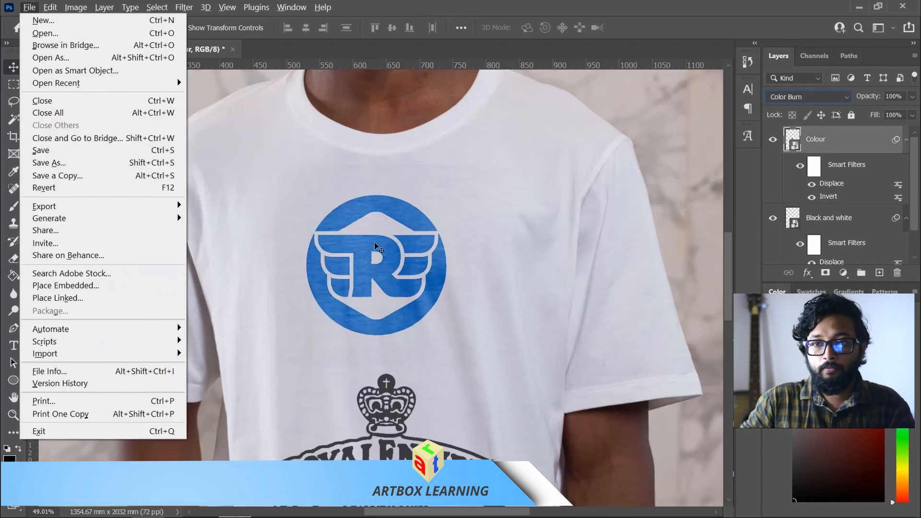
pyautogui.click(813, 96)
pyautogui.click(789, 154)
pyautogui.press('Down')
pyautogui.press('Up')
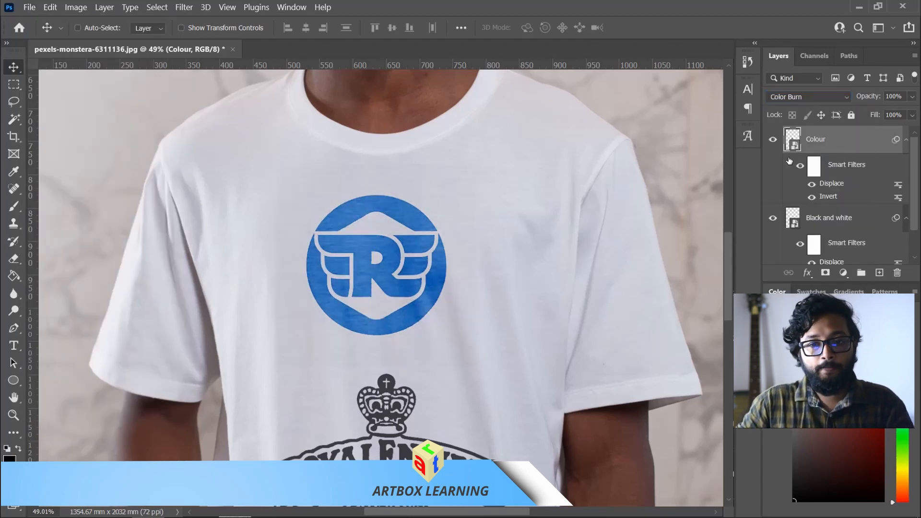
# - Examine the blended Colour logo's edges and fabric texture close up, and both logos together on the full T-shirt
pyautogui.scroll(11, 344, 293)
pyautogui.scroll(-4, 433, 148)
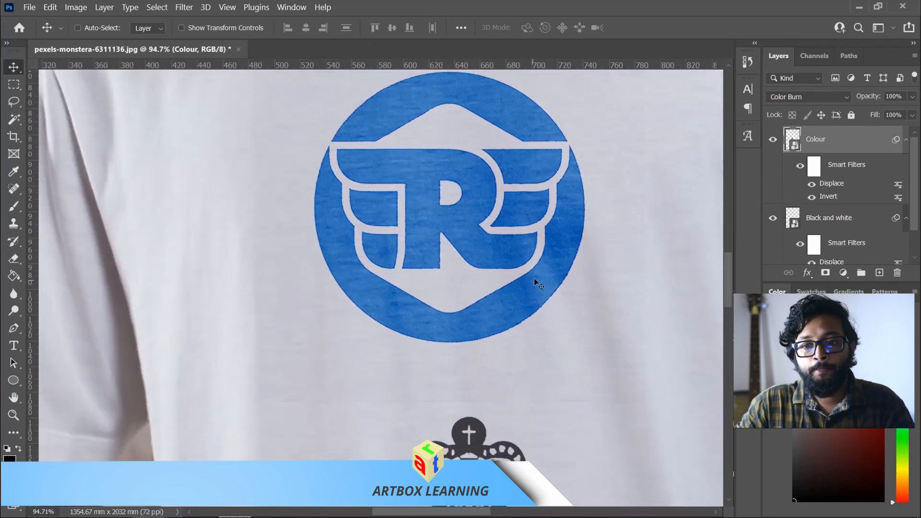
pyautogui.scroll(-20, 551, 239)
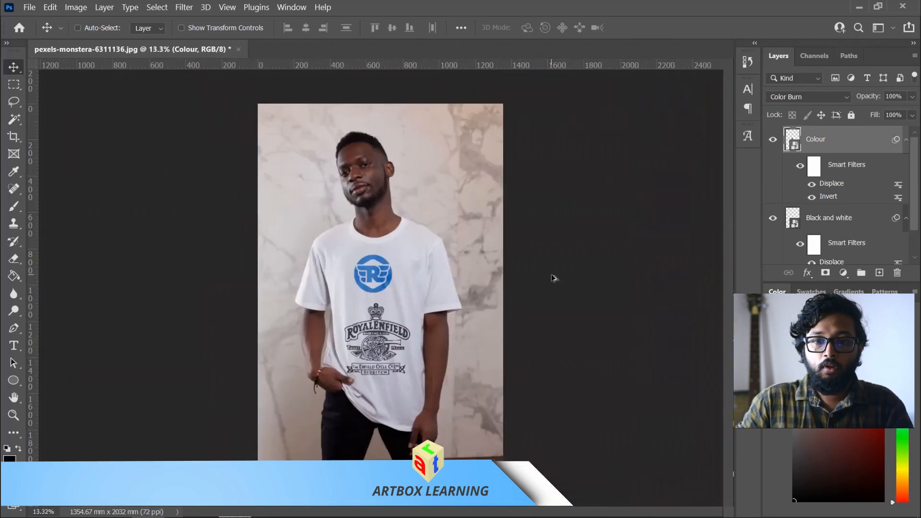
pyautogui.scroll(2, 445, 330)
pyautogui.scroll(-1, 534, 331)
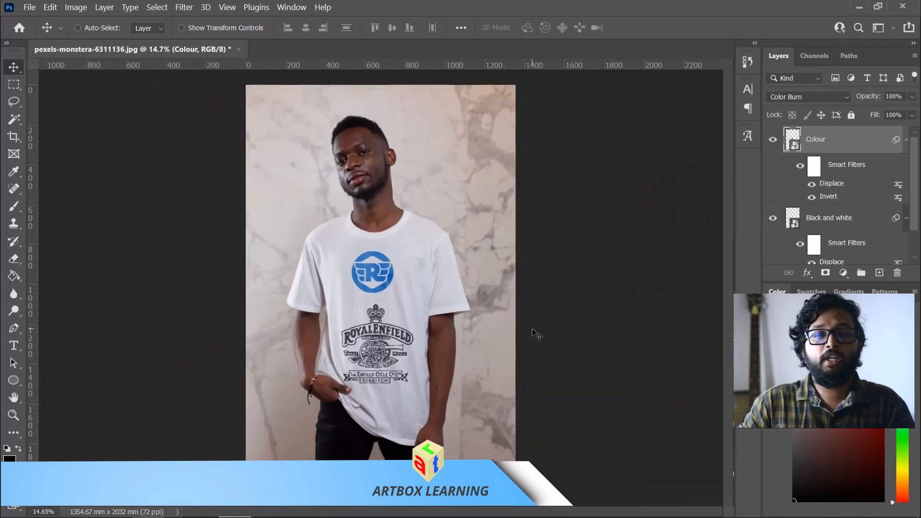